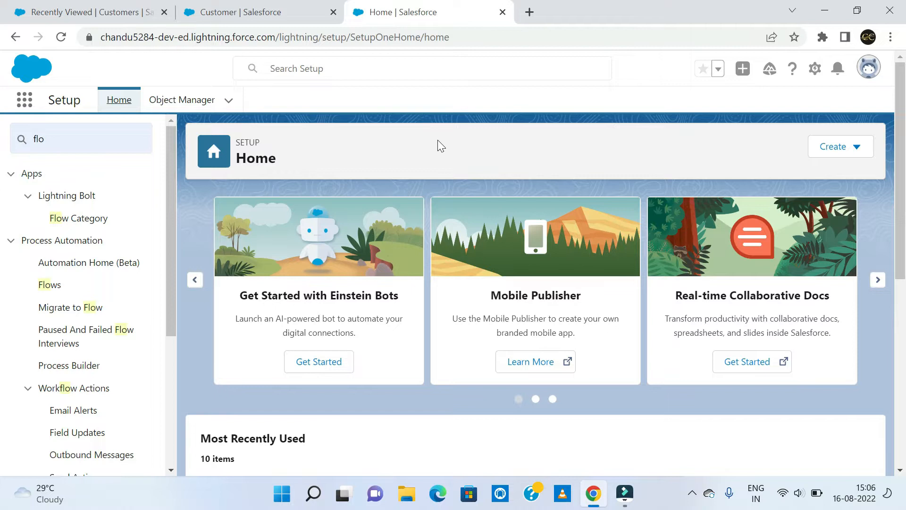
# Open a new customer record form and examine its State and District picklist fields.
pyautogui.click(71, 9)
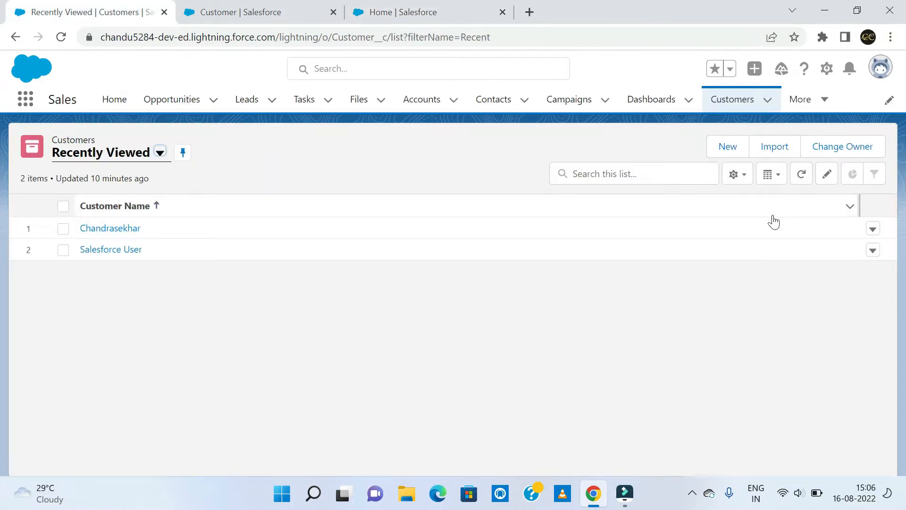
pyautogui.click(714, 144)
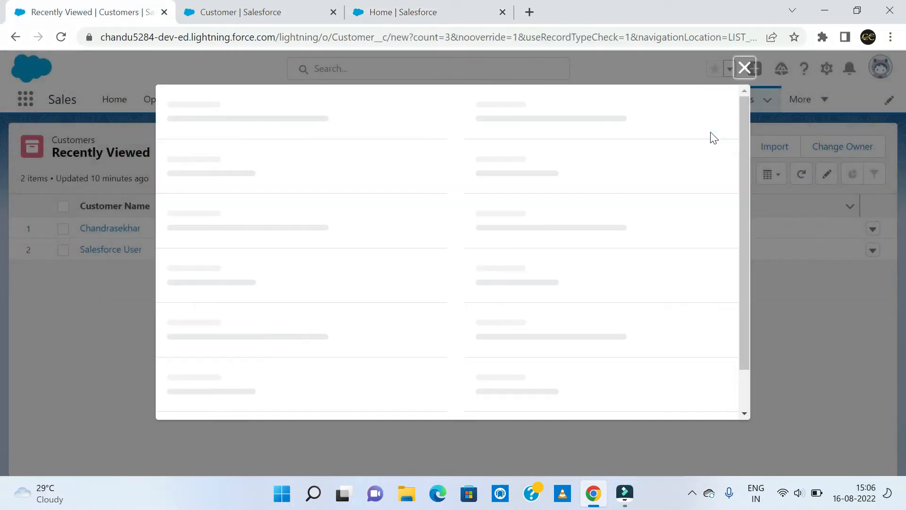
pyautogui.scroll(-3, 295, 270)
pyautogui.scroll(-2, 283, 254)
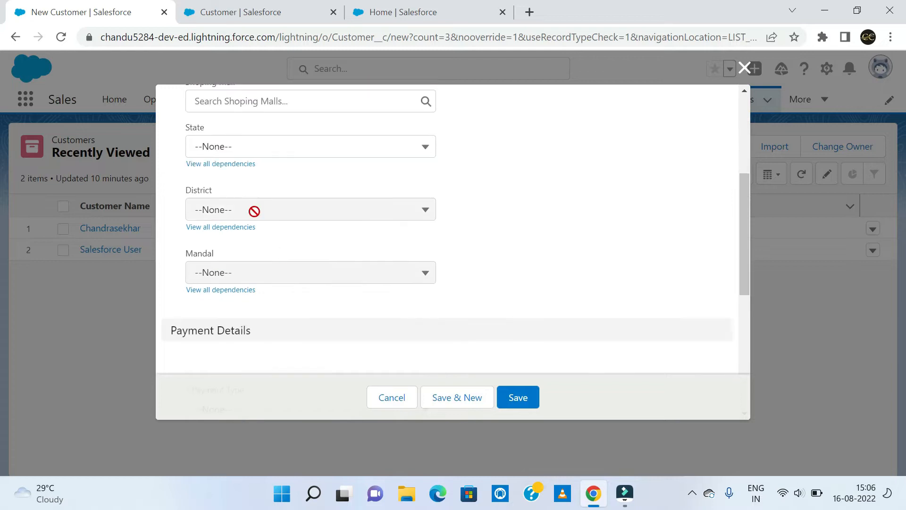
pyautogui.moveTo(214, 124); pyautogui.dragTo(179, 135)
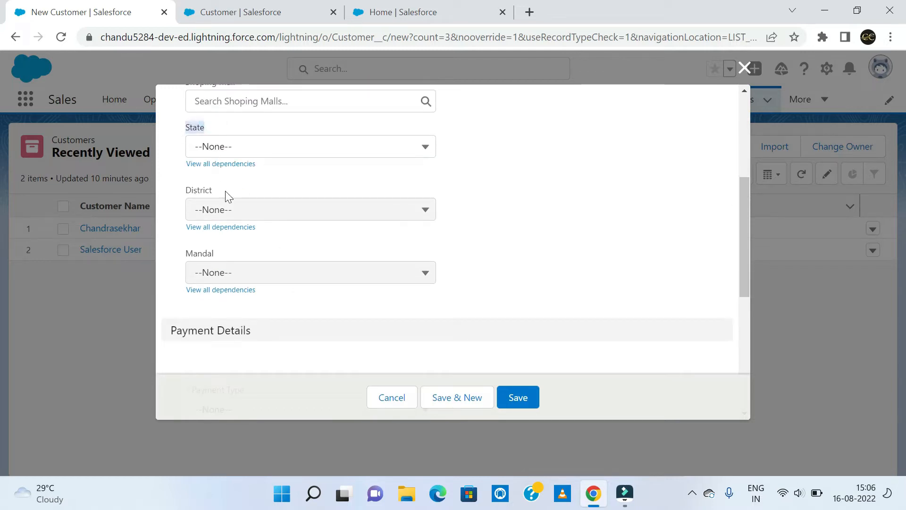
pyautogui.moveTo(226, 192); pyautogui.dragTo(175, 196)
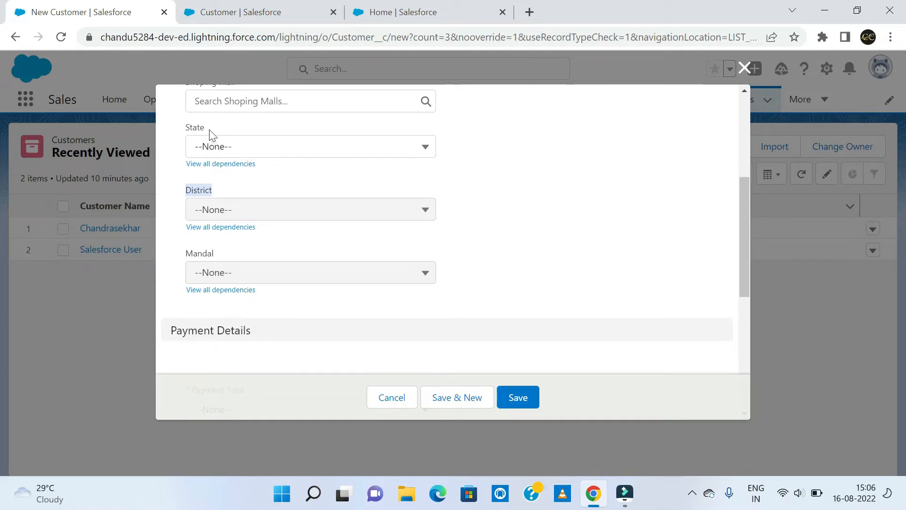
# Set State to AndhraPradesh on the new customer form, then check the available District options and the picklist dependencies.
pyautogui.click(239, 153)
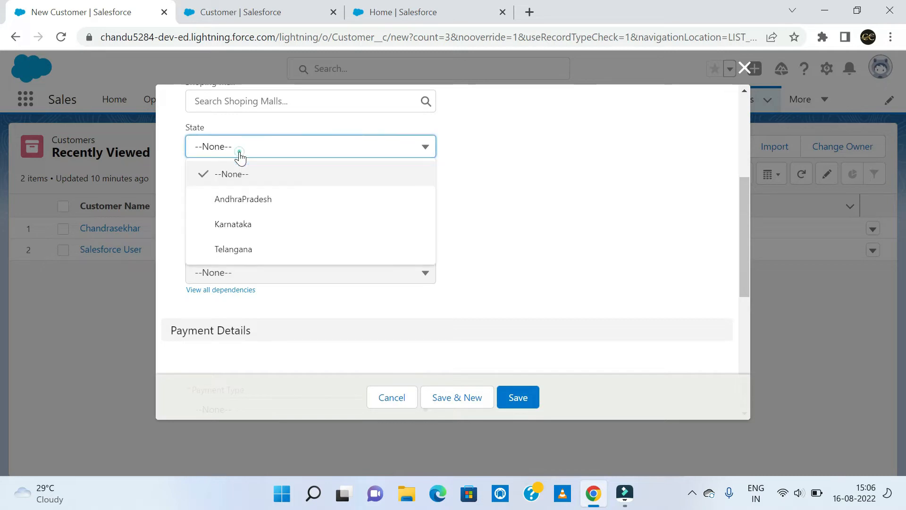
pyautogui.click(254, 200)
pyautogui.click(229, 209)
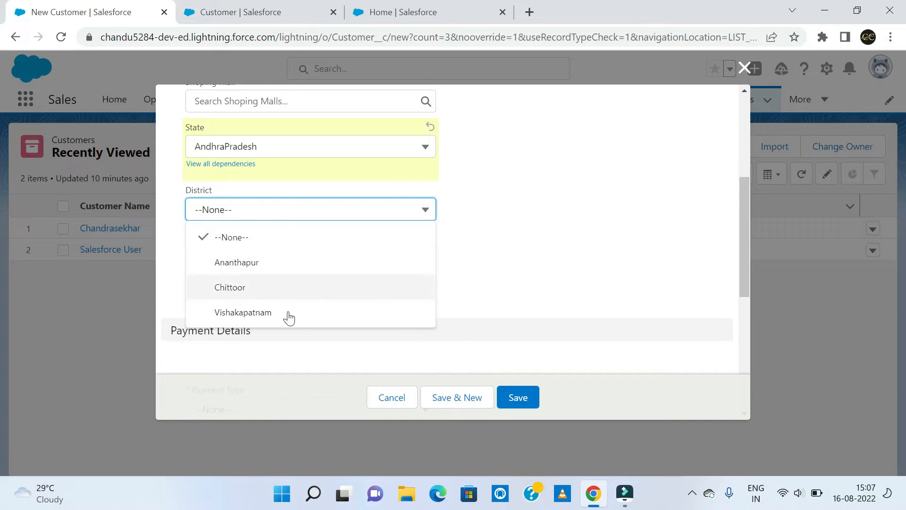
pyautogui.click(564, 232)
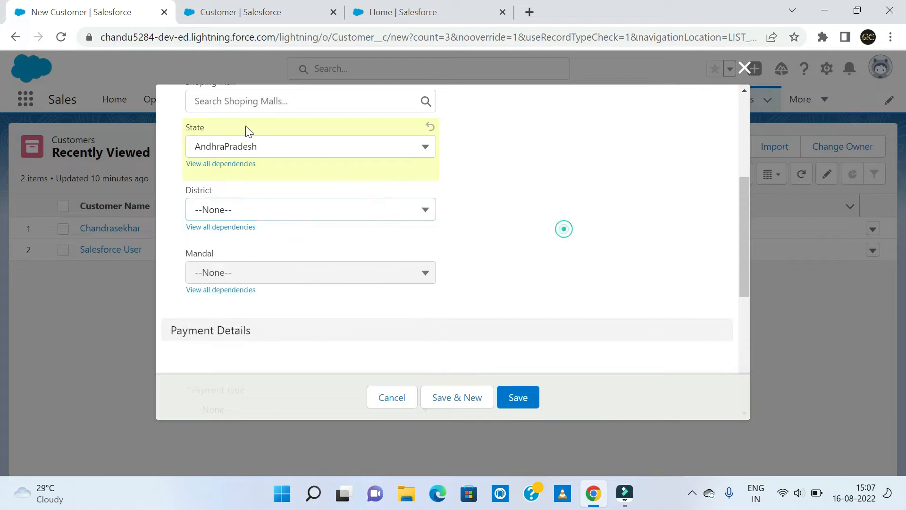
pyautogui.click(250, 160)
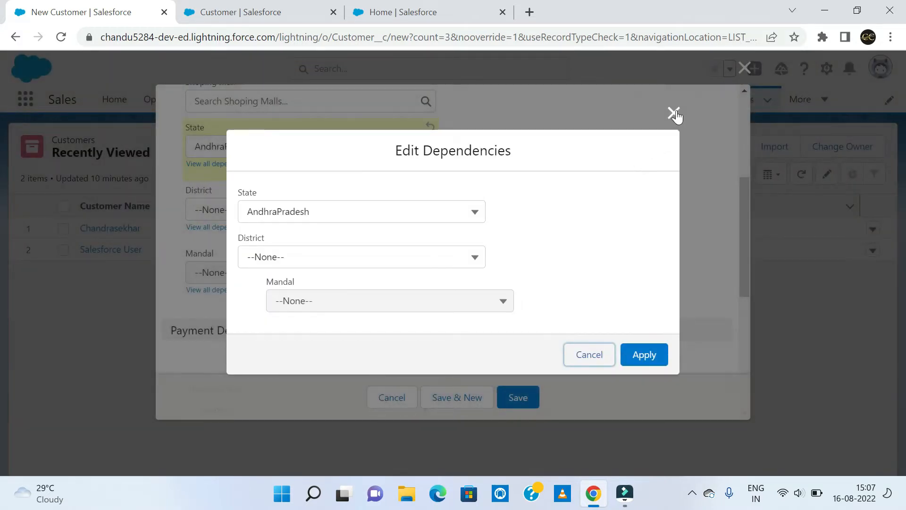
pyautogui.click(675, 111)
# Set State to Telangana, check its District options, and discard the new customer record.
pyautogui.click(255, 149)
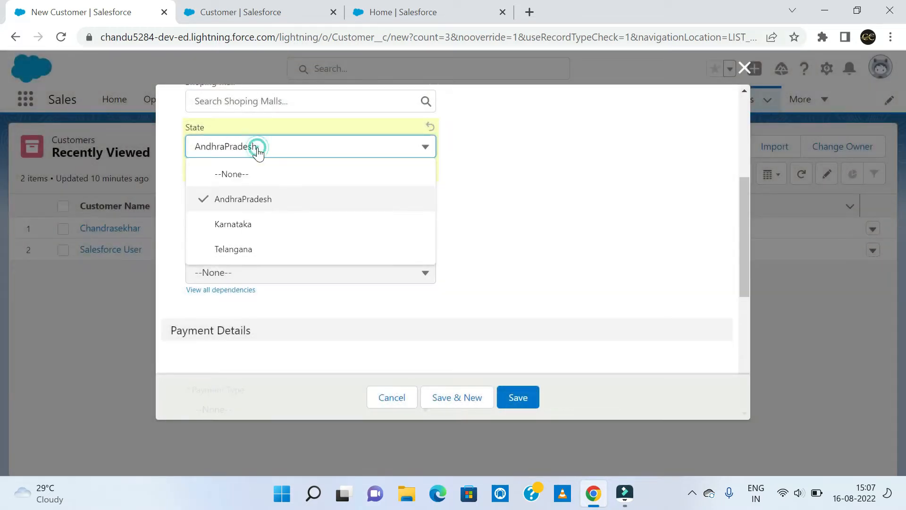
pyautogui.click(234, 245)
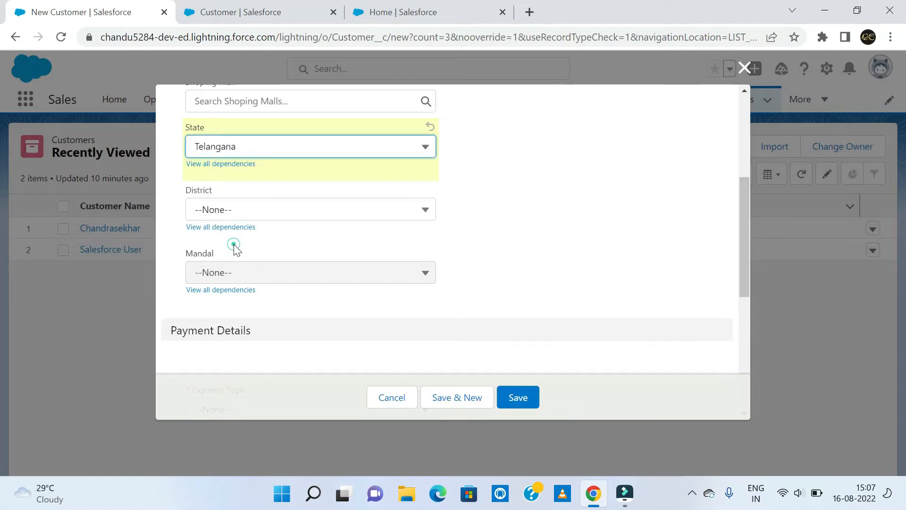
pyautogui.click(244, 210)
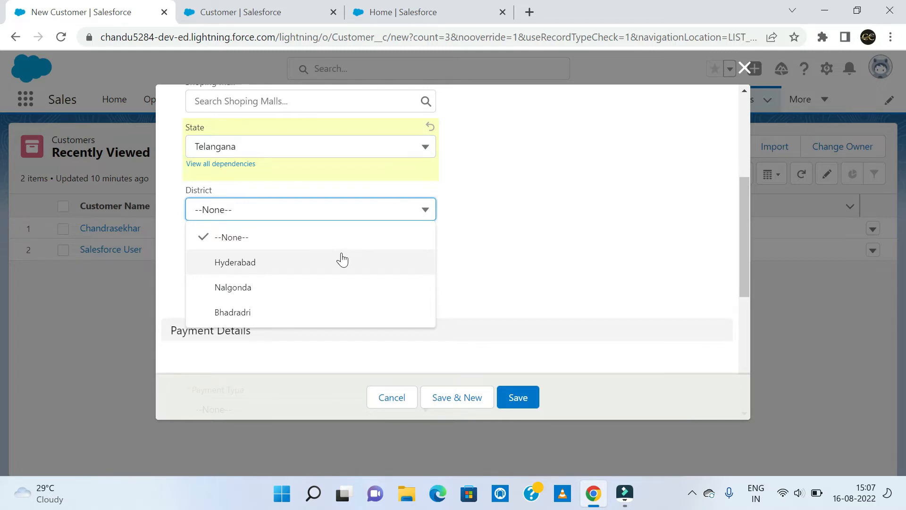
pyautogui.click(393, 399)
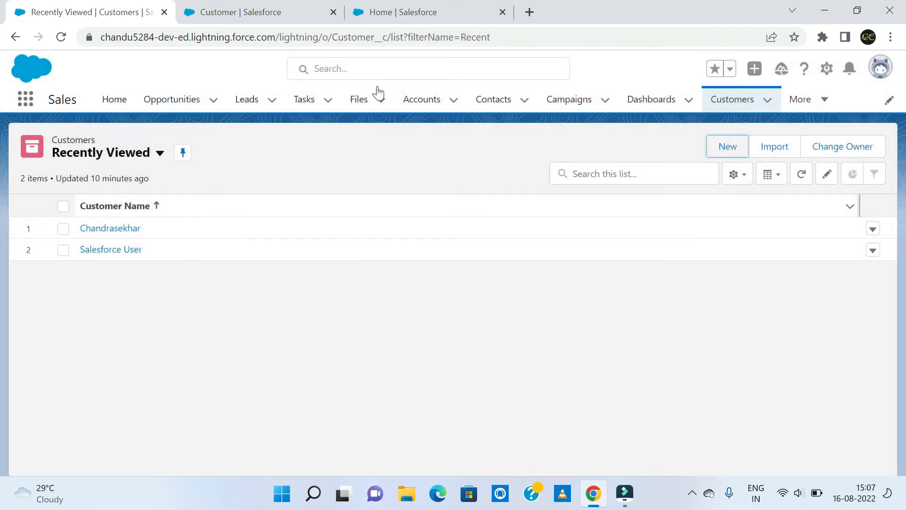
# Open the Flows page in Salesforce Setup and create a new Screen Flow.
pyautogui.click(399, 16)
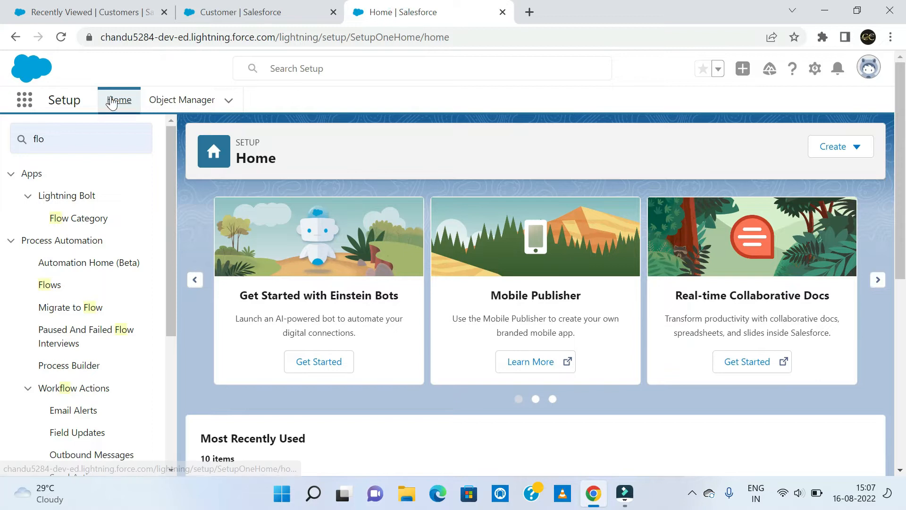
pyautogui.click(63, 135)
pyautogui.click(41, 285)
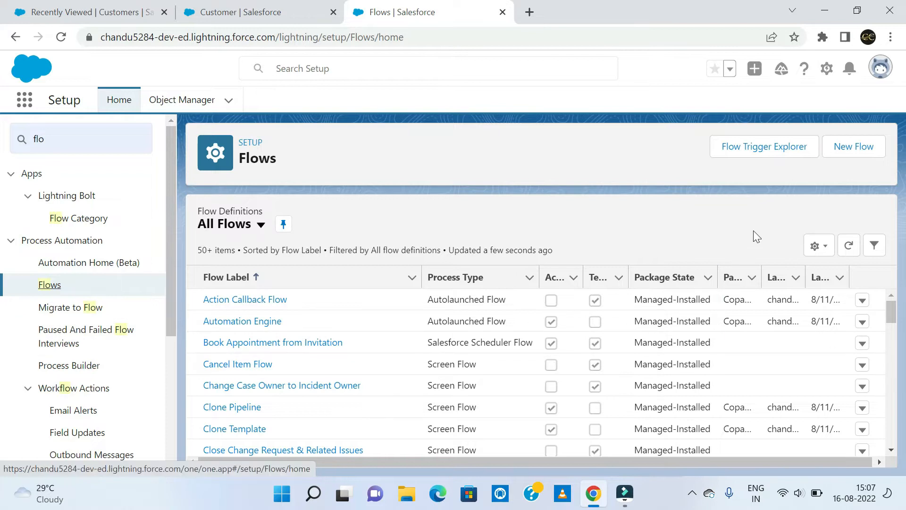
pyautogui.click(852, 162)
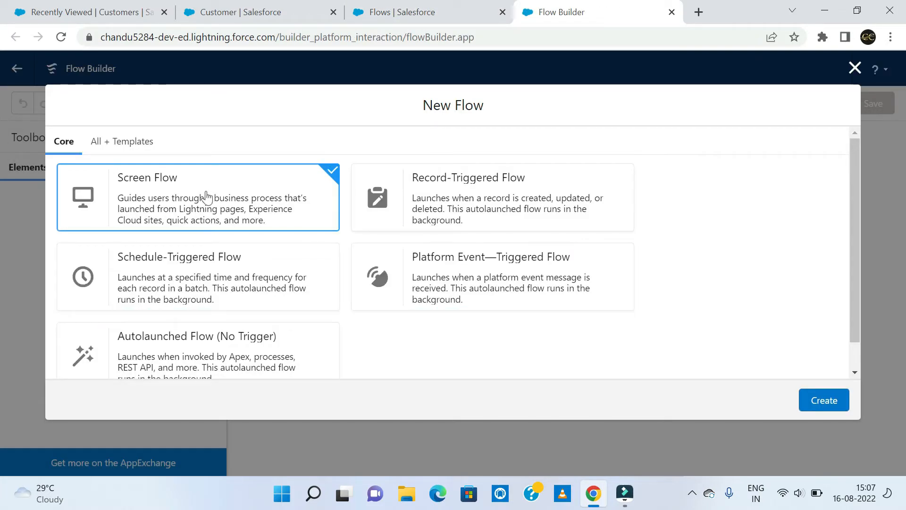
pyautogui.click(805, 405)
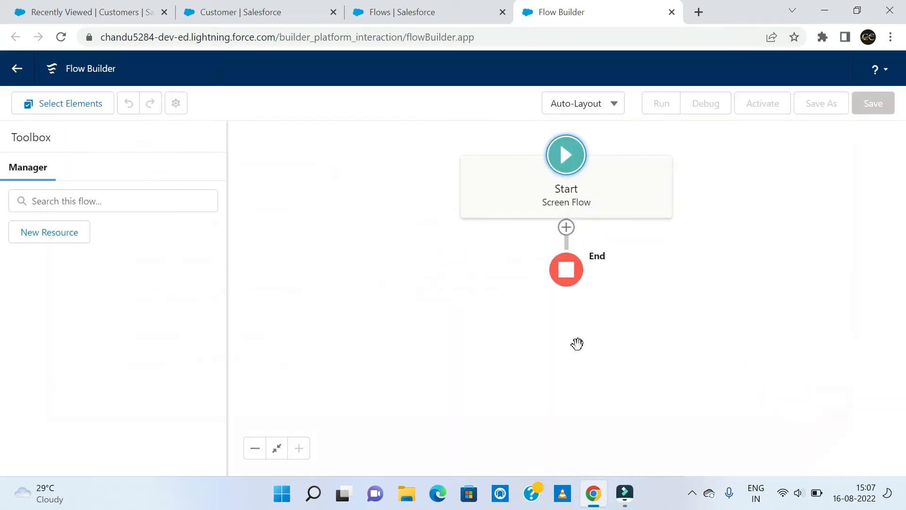
# Switch the flow canvas from Auto-Layout to Free-Form.
pyautogui.click(607, 105)
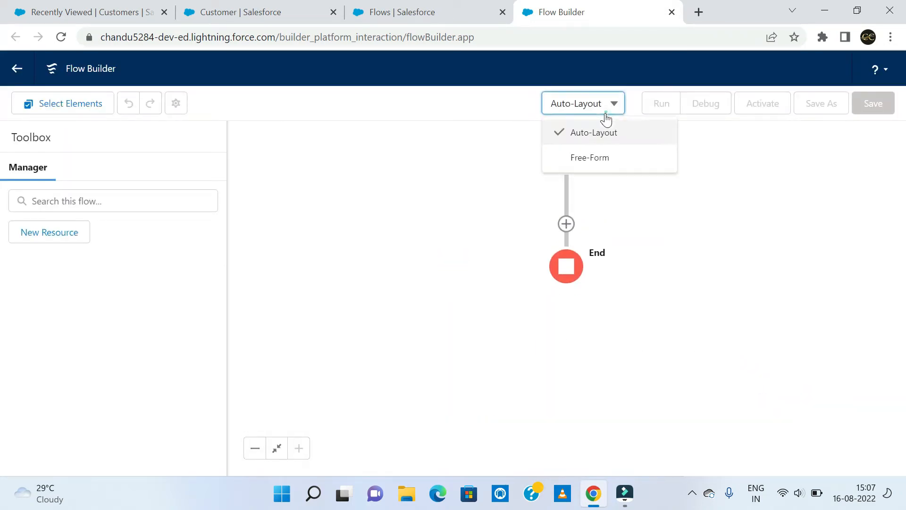
pyautogui.click(592, 159)
pyautogui.click(330, 198)
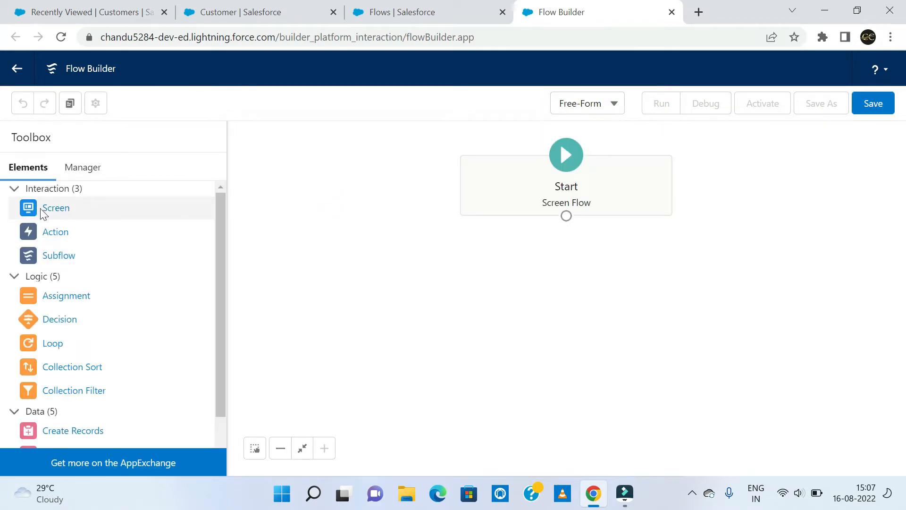
# Add a Screen element below the Start element and label it DemoDependentPicklist.
pyautogui.moveTo(52, 213); pyautogui.dragTo(551, 261)
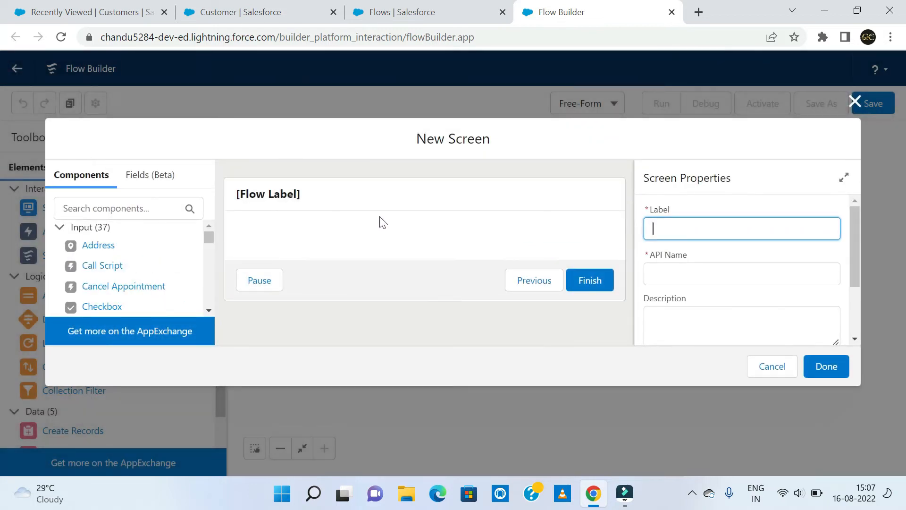
pyautogui.write('DemoDependentPiclki')
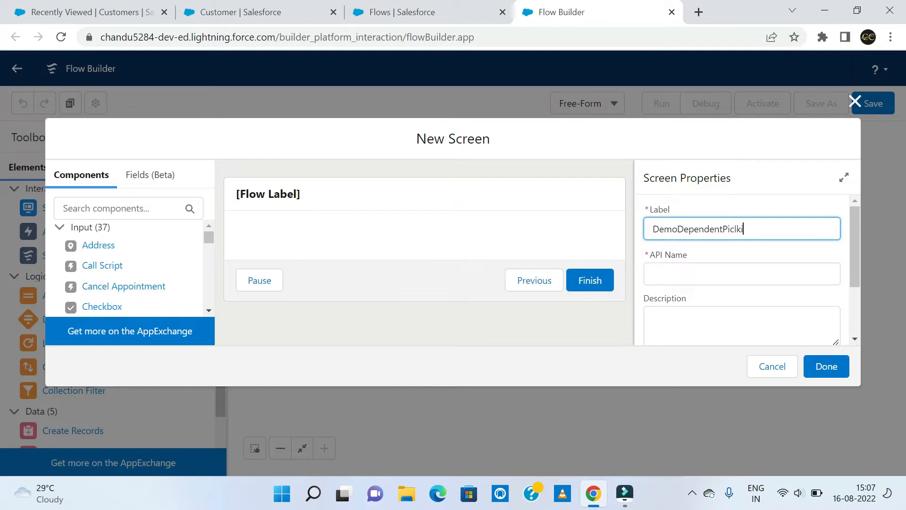
pyautogui.press('BackSpace')
pyautogui.click(712, 272)
pyautogui.click(732, 250)
# Turn off Show Header in the new screen's header configuration.
pyautogui.scroll(-2, 730, 245)
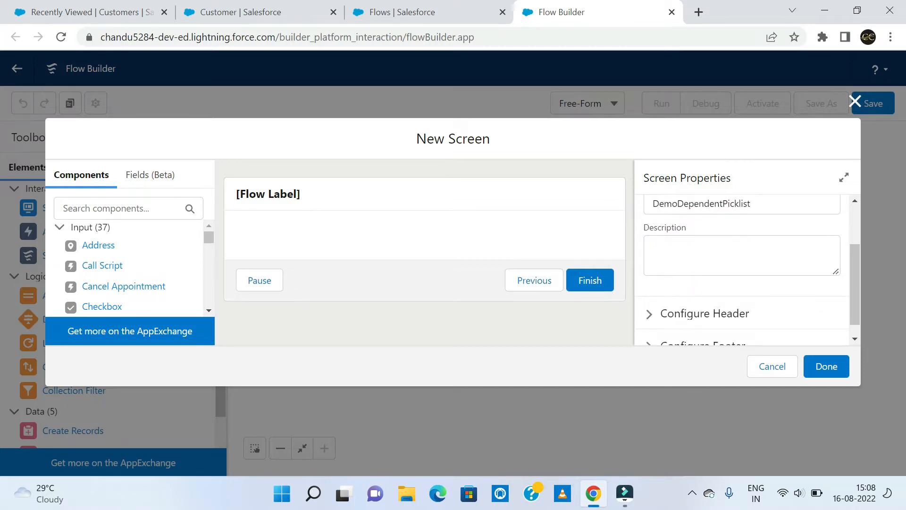
pyautogui.scroll(-1, 730, 246)
pyautogui.click(650, 299)
pyautogui.scroll(-1, 651, 303)
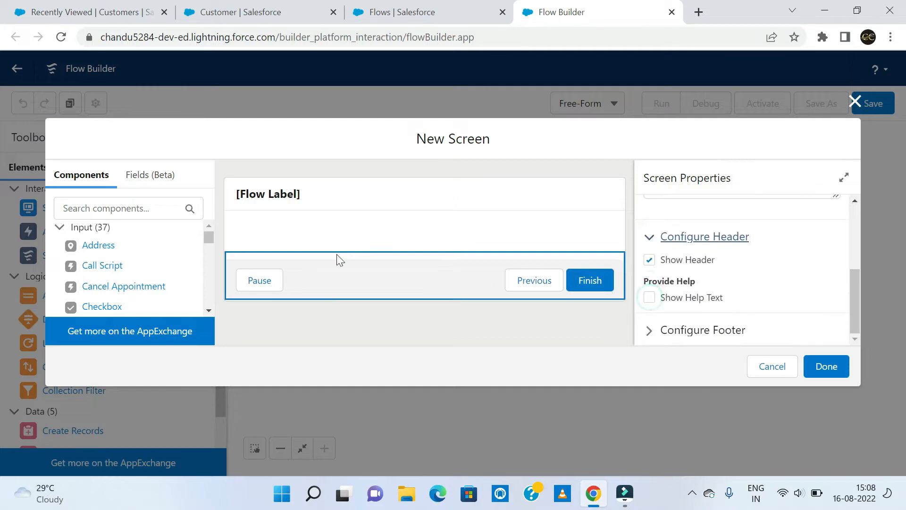
pyautogui.click(650, 260)
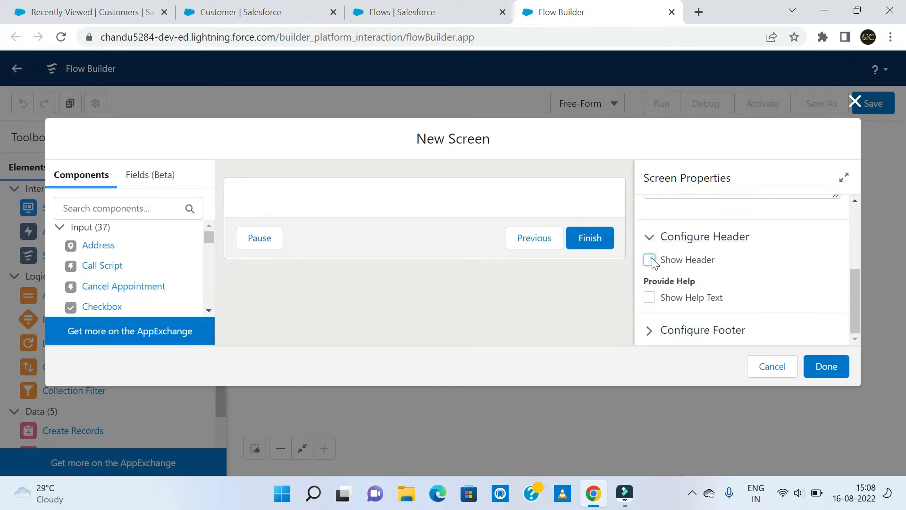
# Configure the screen's footer to hide the Previous and Pause buttons, and finish the screen element.
pyautogui.click(648, 333)
pyautogui.scroll(-2, 693, 274)
pyautogui.scroll(-1, 690, 268)
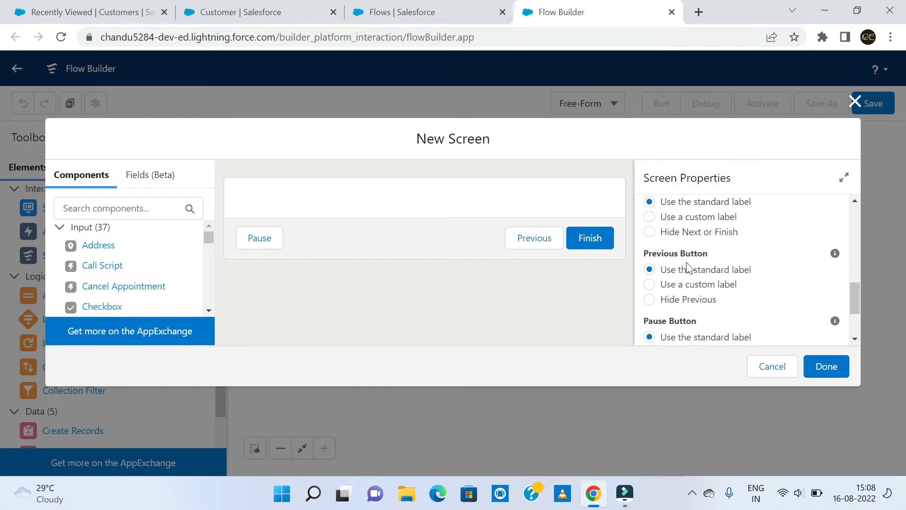
pyautogui.scroll(1, 687, 266)
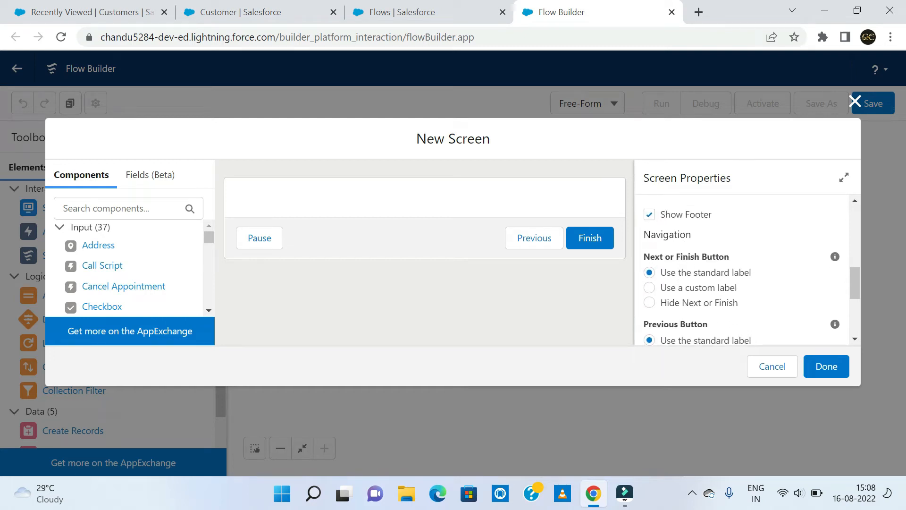
pyautogui.scroll(-1, 746, 269)
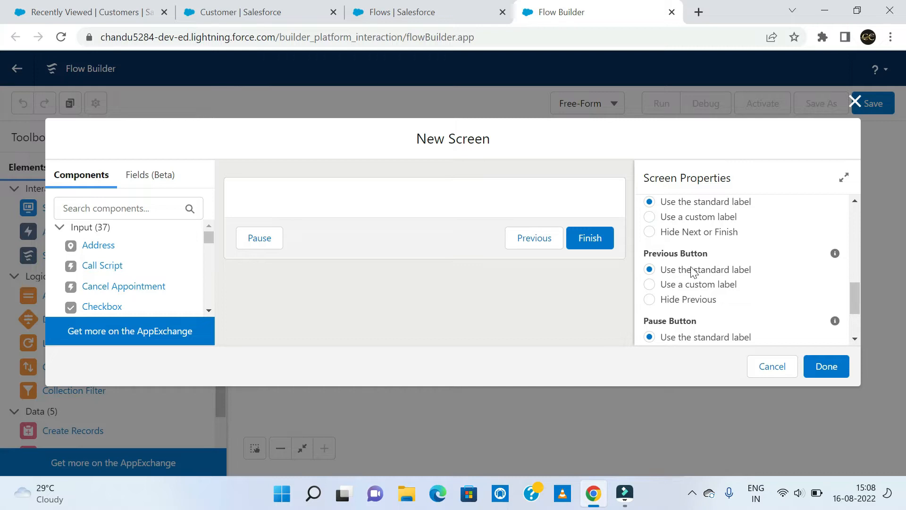
pyautogui.click(650, 300)
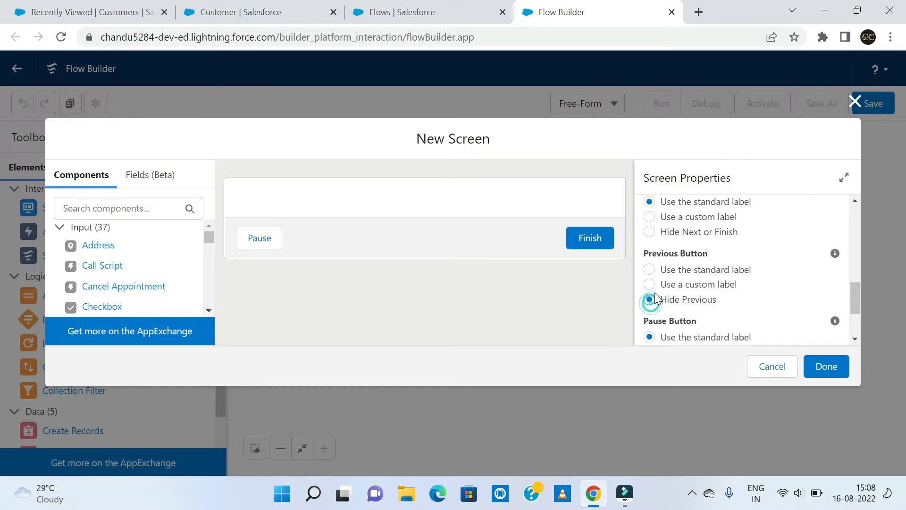
pyautogui.scroll(-1, 734, 260)
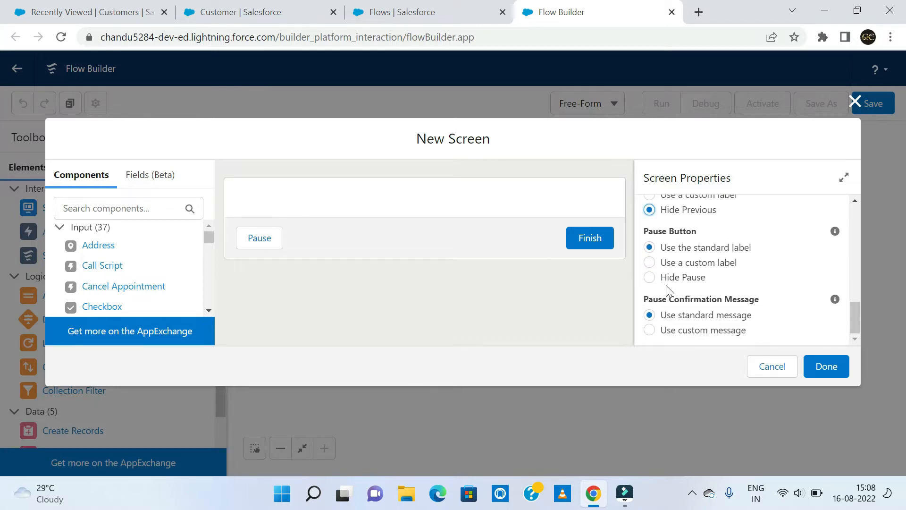
pyautogui.click(651, 278)
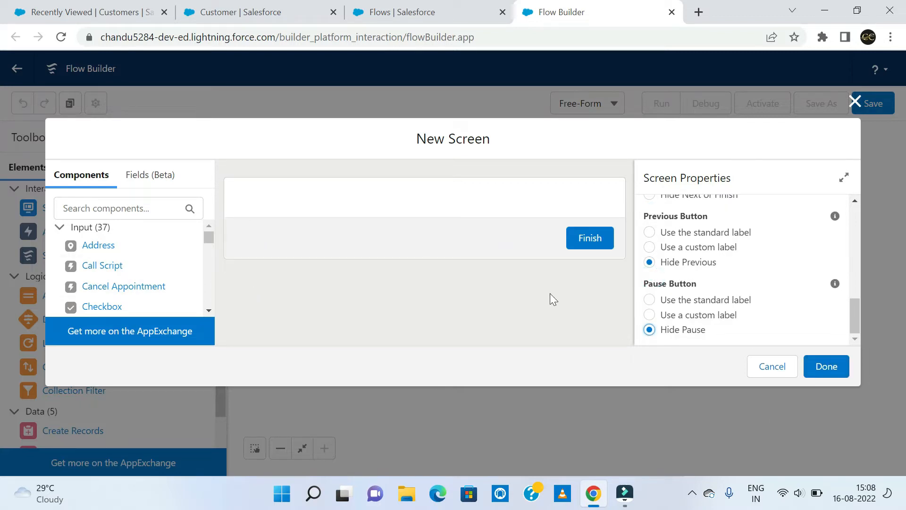
pyautogui.click(826, 366)
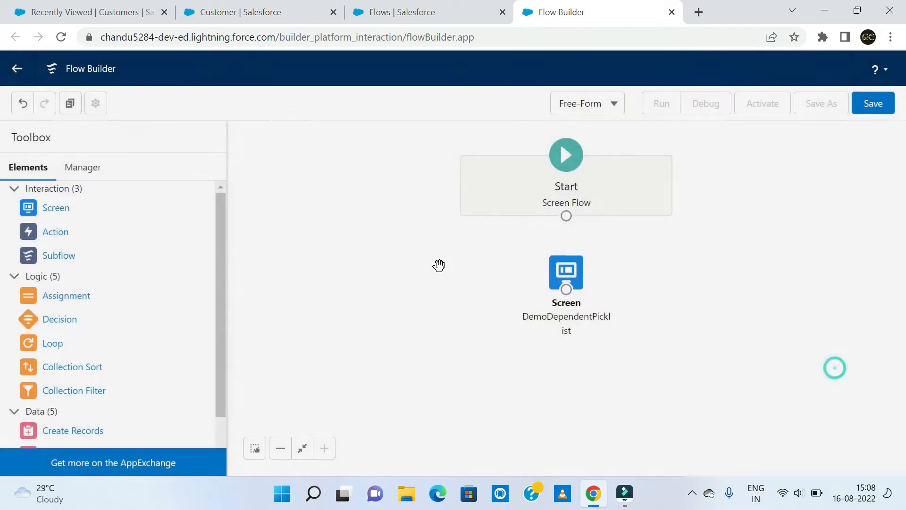
# Open the DemoDependentPicklist screen element for editing and add a Dependent Picklists component to its canvas.
pyautogui.doubleClick(560, 278)
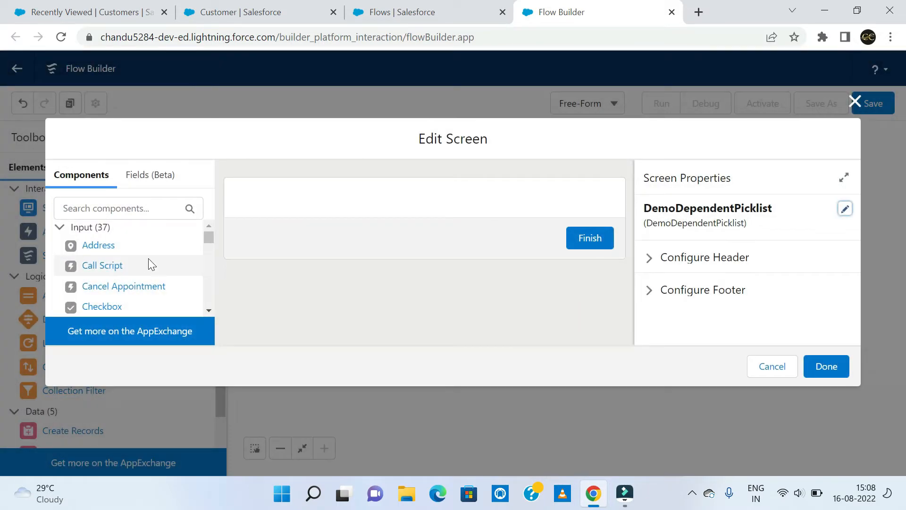
pyautogui.click(141, 203)
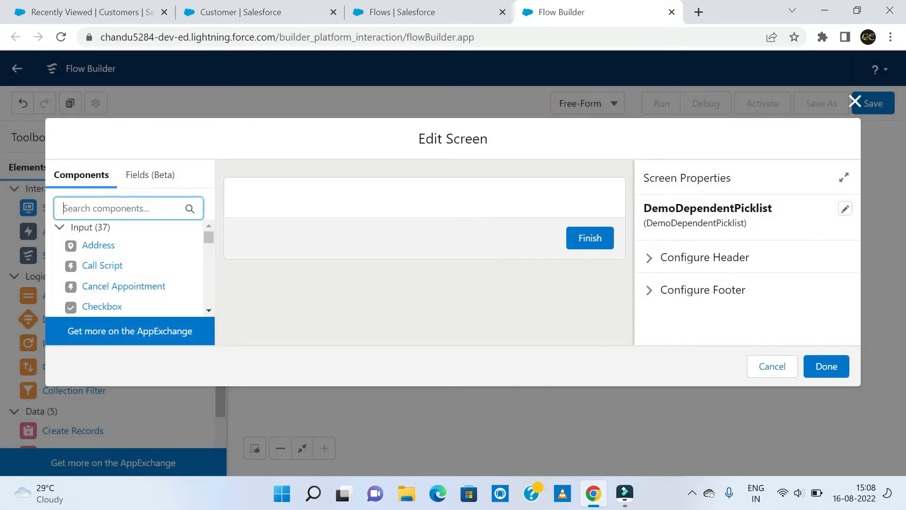
pyautogui.write('de')
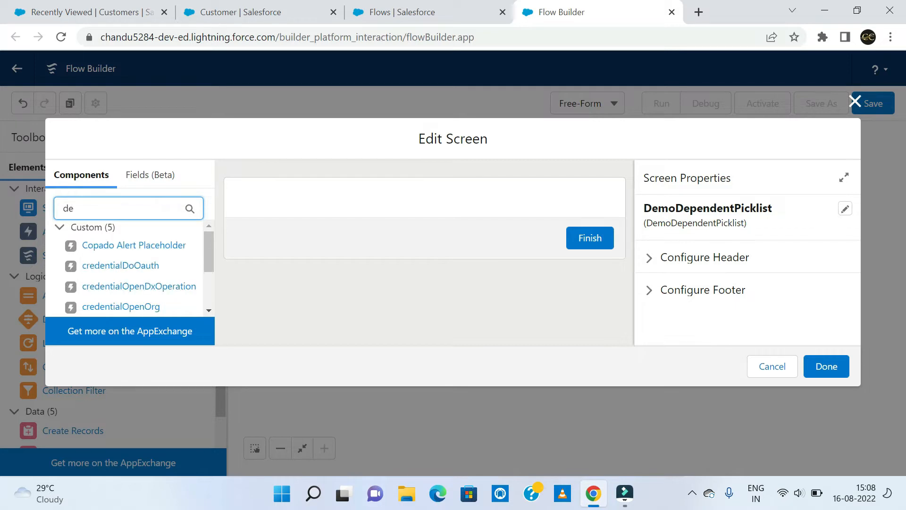
pyautogui.write('p')
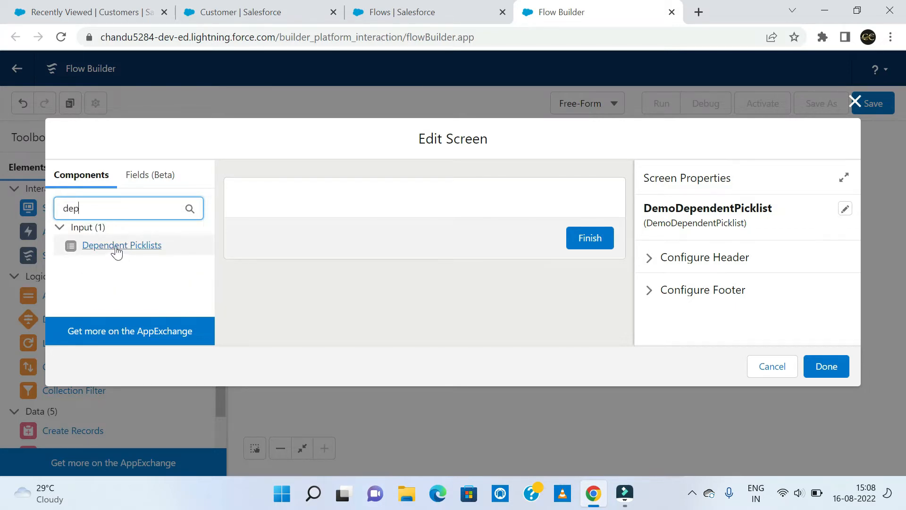
pyautogui.moveTo(95, 251); pyautogui.dragTo(333, 208)
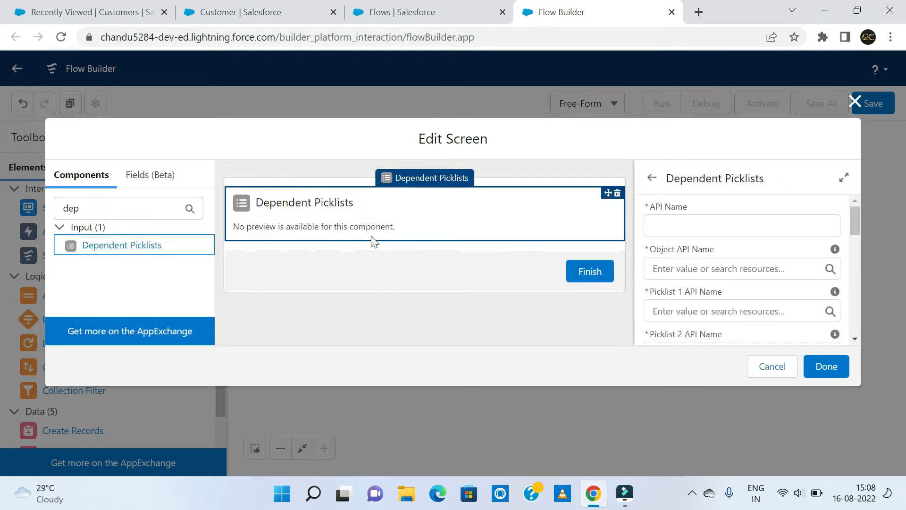
# Set the Dependent Picklists component's API name to Demo_Dependent.
pyautogui.click(700, 226)
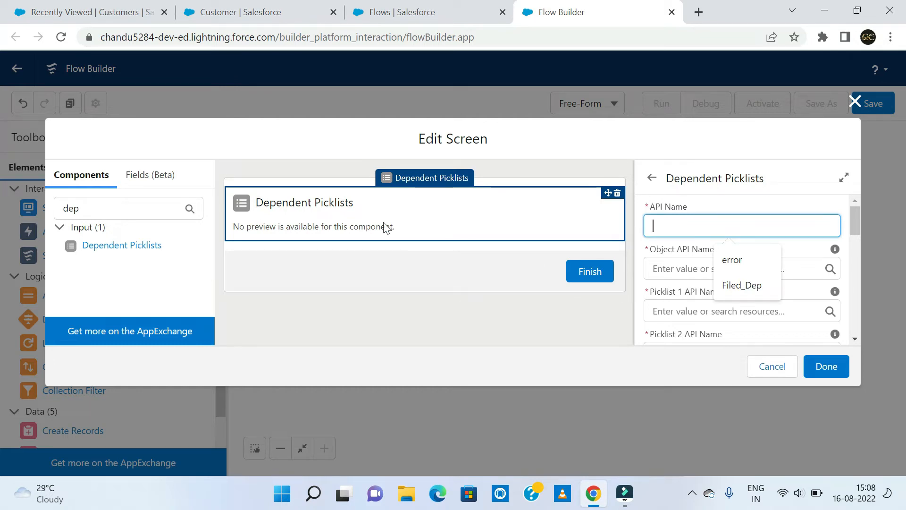
pyautogui.write('Demo_dependent')
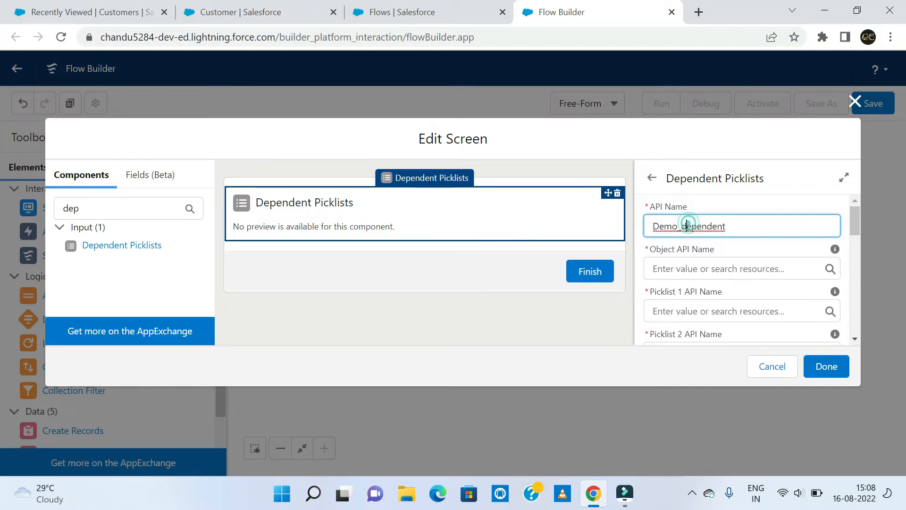
pyautogui.press('BackSpace')
pyautogui.write('D')
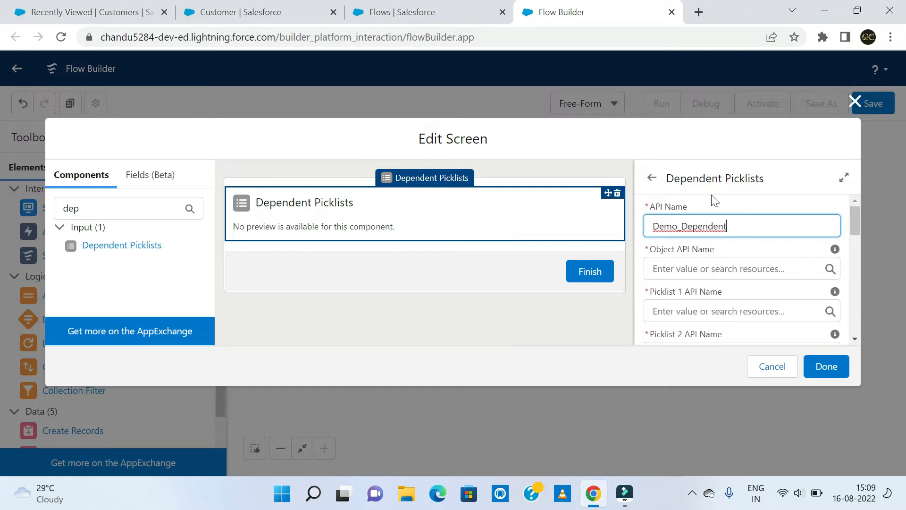
pyautogui.click(754, 251)
pyautogui.scroll(-1, 755, 250)
pyautogui.scroll(1, 755, 250)
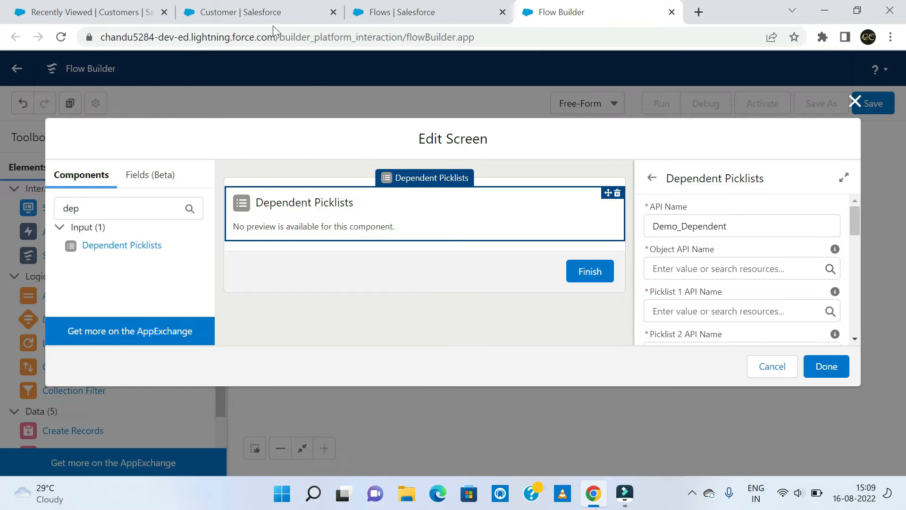
# Copy the API name Customer__c from the Customer object's details into the component's Object API Name.
pyautogui.click(210, 18)
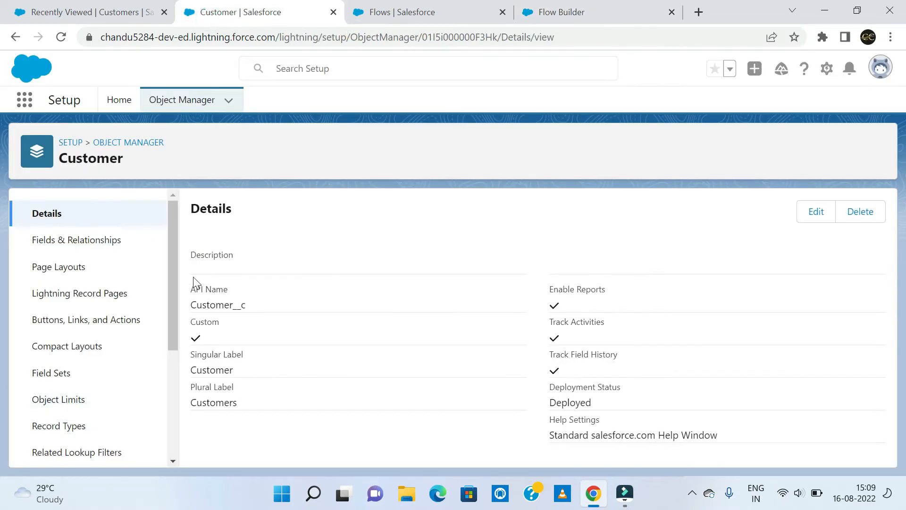
pyautogui.doubleClick(258, 308)
pyautogui.hotkey('ctrl', 'c')
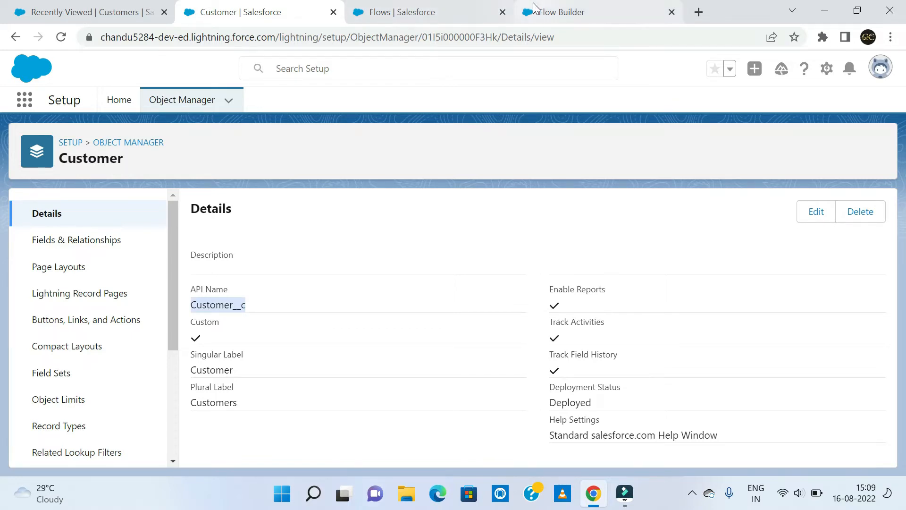
pyautogui.click(557, 13)
pyautogui.click(670, 269)
pyautogui.hotkey('ctrl', 'v')
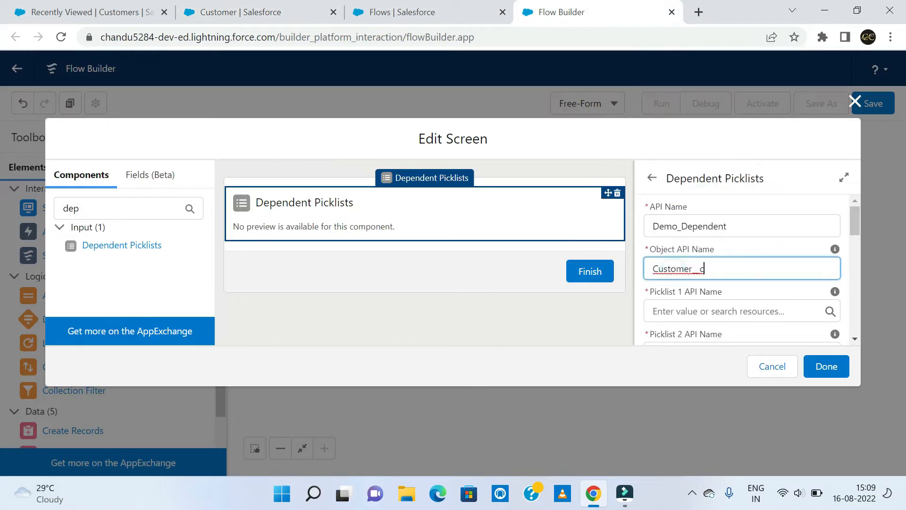
pyautogui.scroll(-3, 722, 279)
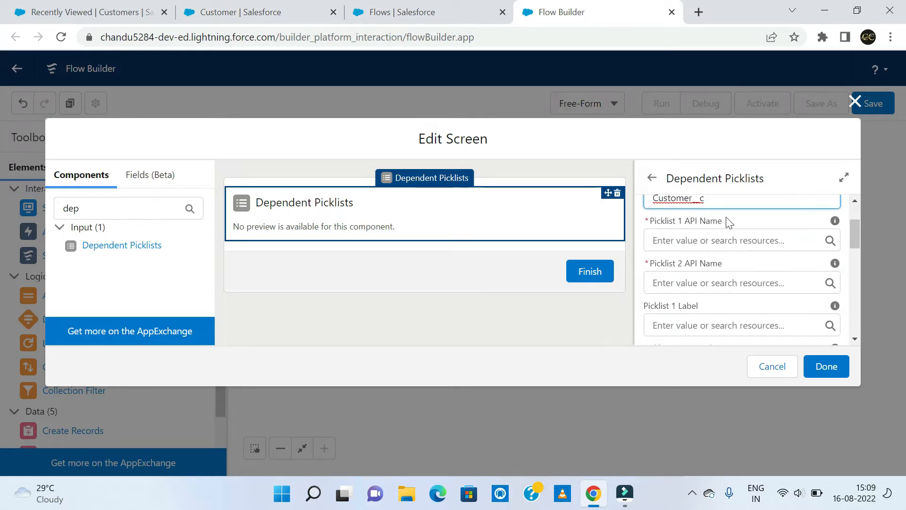
pyautogui.click(727, 239)
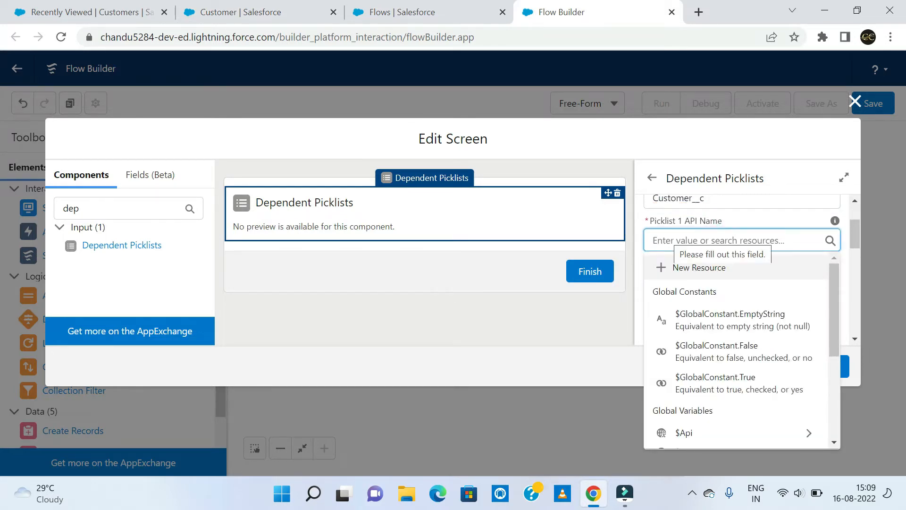
pyautogui.click(733, 224)
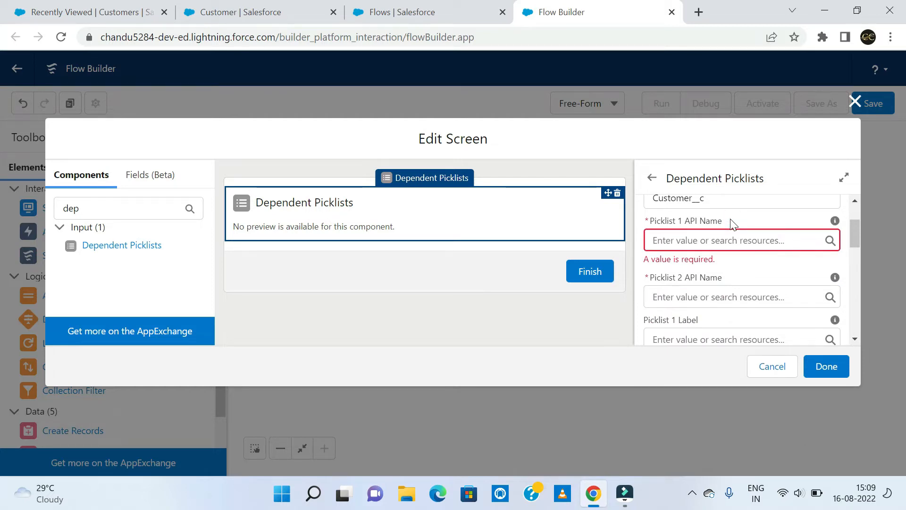
# Open a new Customer record form to examine the order of its State and District picklists, and return to the flow.
pyautogui.click(117, 17)
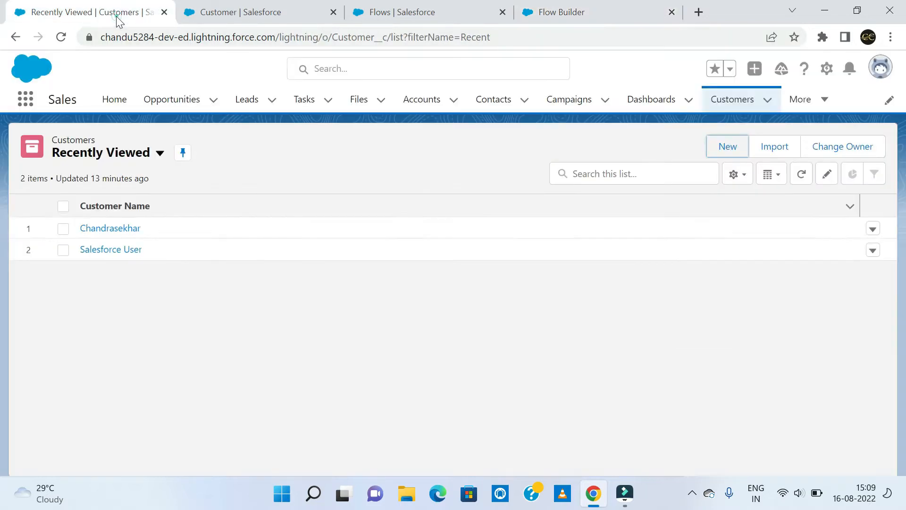
pyautogui.click(719, 155)
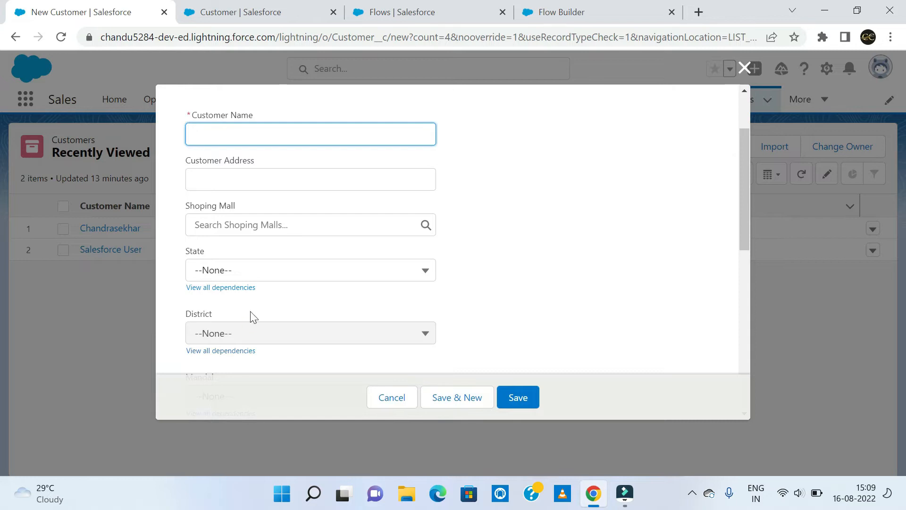
pyautogui.click(206, 259)
pyautogui.click(206, 262)
pyautogui.click(474, 295)
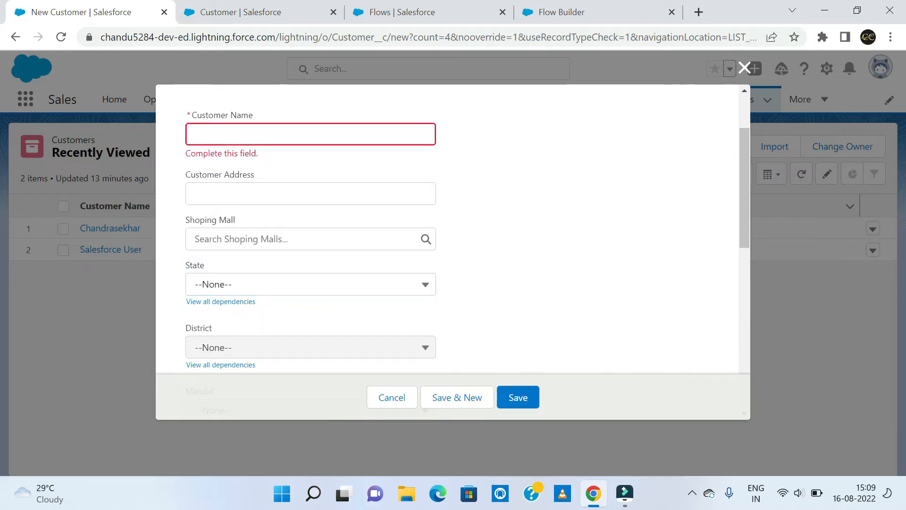
pyautogui.click(550, 14)
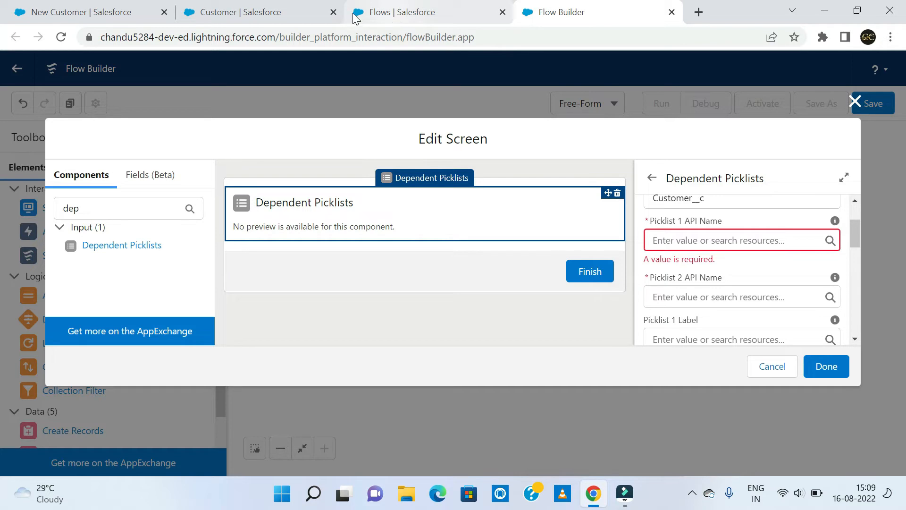
# Copy the State field's API name State__c from the Customer object's fields into Picklist 1 API Name.
pyautogui.click(259, 12)
pyautogui.click(99, 244)
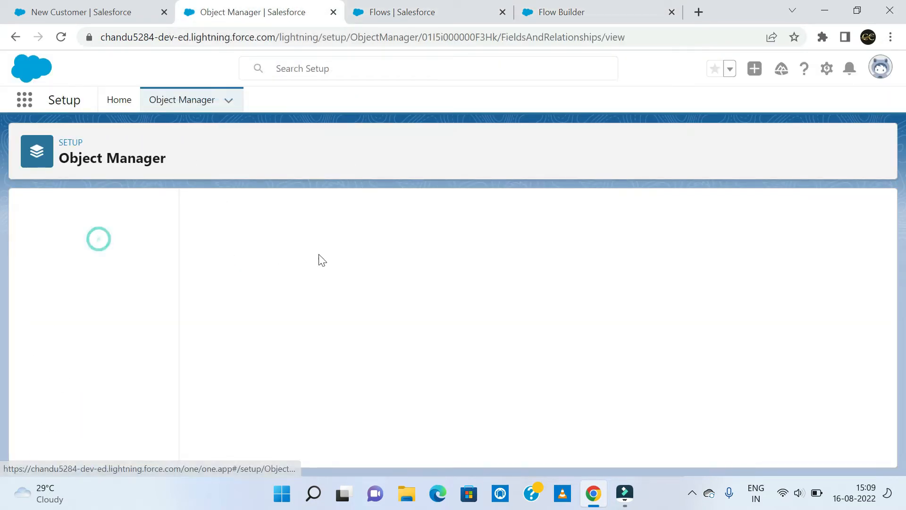
pyautogui.scroll(-4, 337, 253)
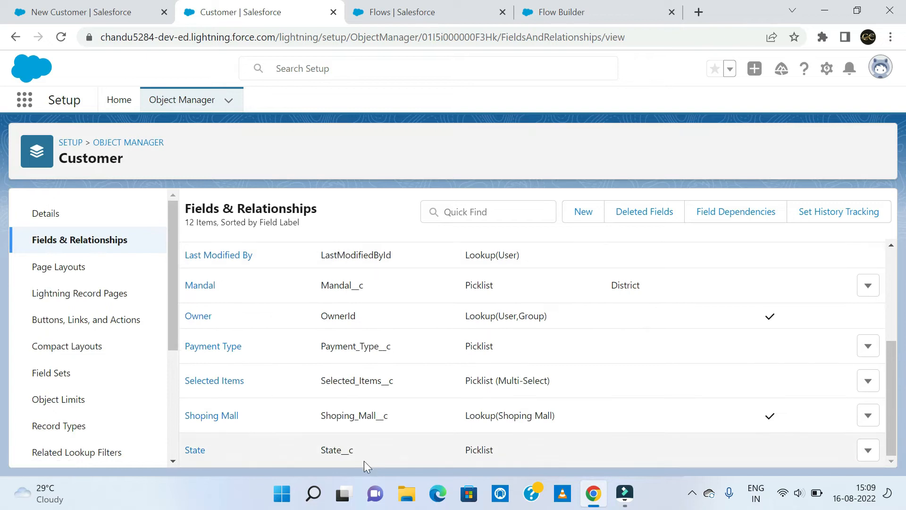
pyautogui.moveTo(362, 451); pyautogui.dragTo(304, 452)
pyautogui.hotkey('ctrl', 'c')
pyautogui.click(562, 12)
pyautogui.click(688, 241)
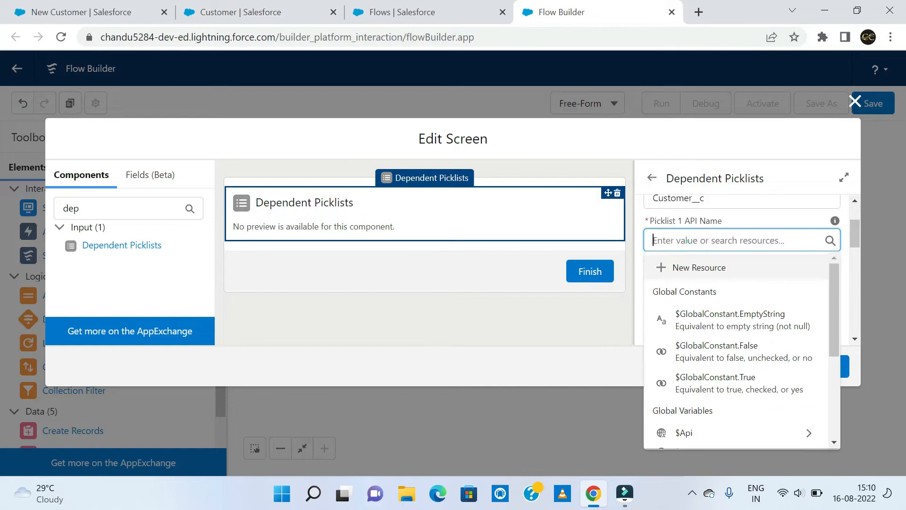
pyautogui.hotkey('ctrl', 'v')
pyautogui.click(673, 240)
pyautogui.press('BackSpace')
pyautogui.click(738, 269)
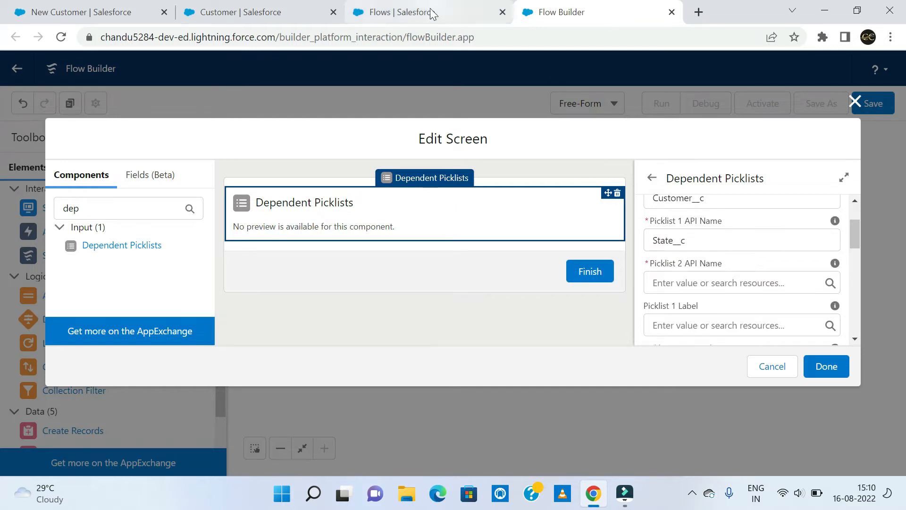
# Copy the District field's API name District__c from the Customer object's fields into Picklist 2 API Name.
pyautogui.click(247, 13)
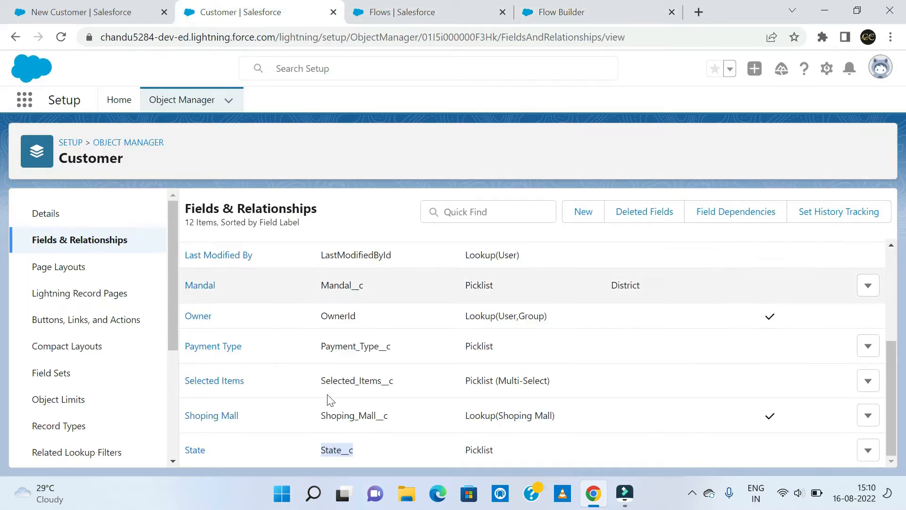
pyautogui.scroll(2, 279, 437)
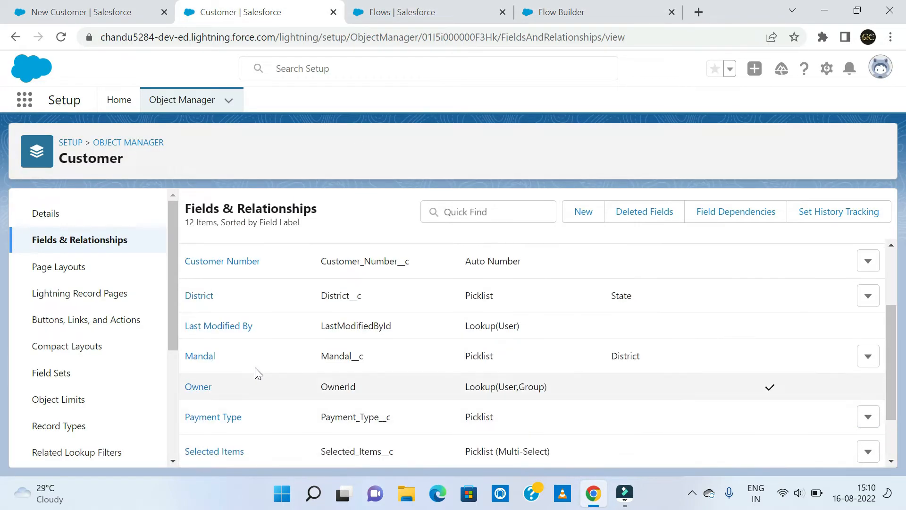
pyautogui.doubleClick(370, 298)
pyautogui.hotkey('ctrl', 'c')
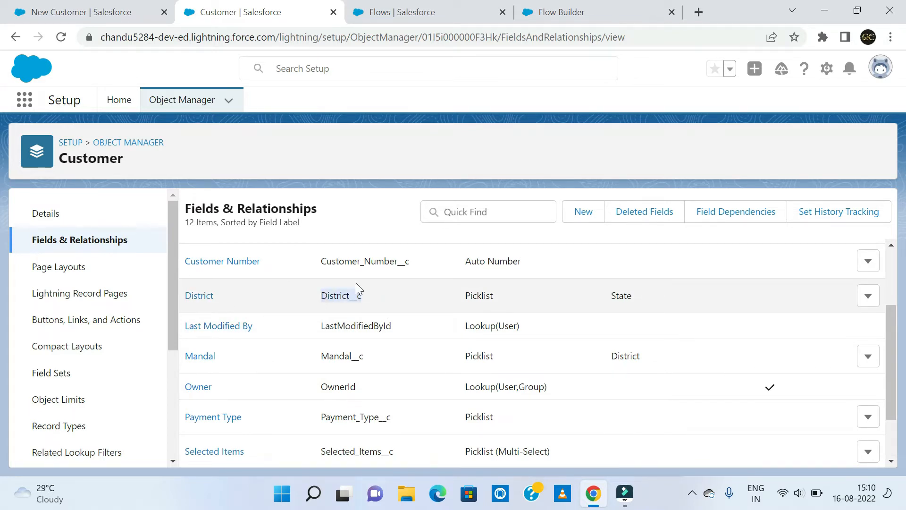
pyautogui.click(562, 12)
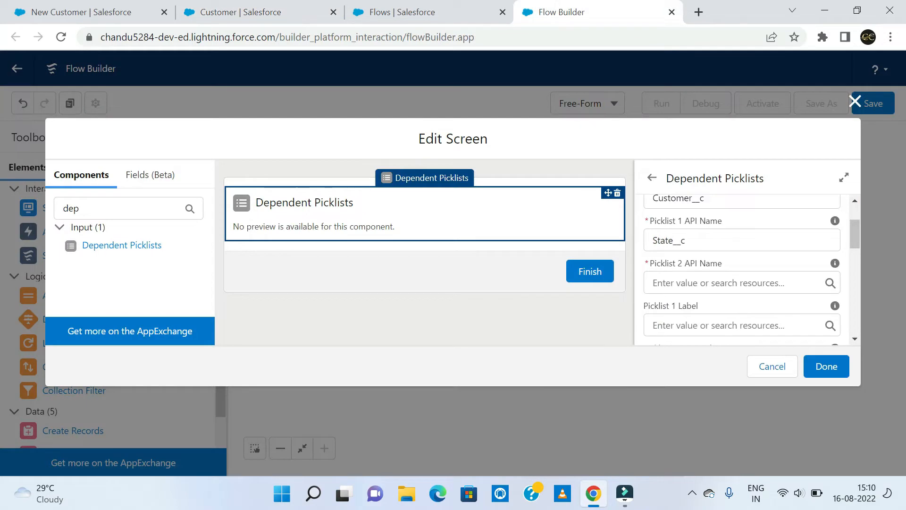
pyautogui.click(687, 282)
pyautogui.hotkey('ctrl', 'v')
pyautogui.scroll(-1, 740, 308)
pyautogui.click(653, 211)
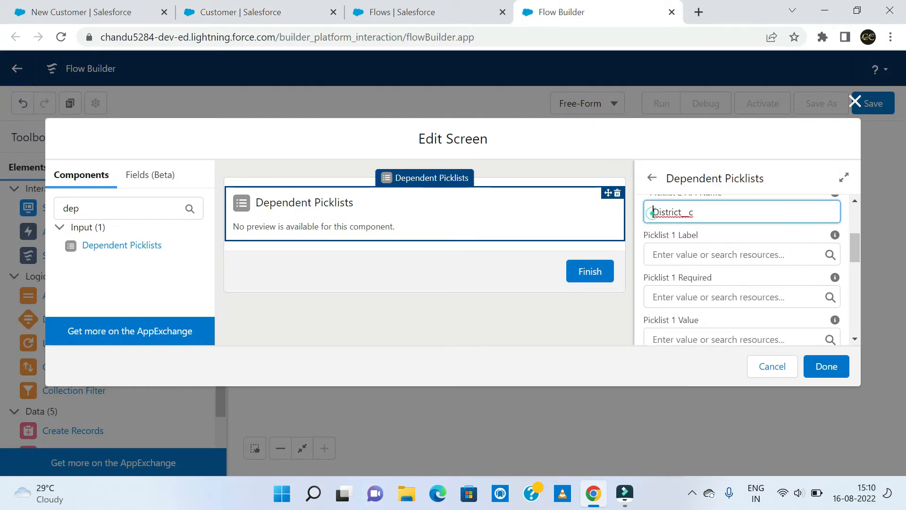
pyautogui.click(725, 238)
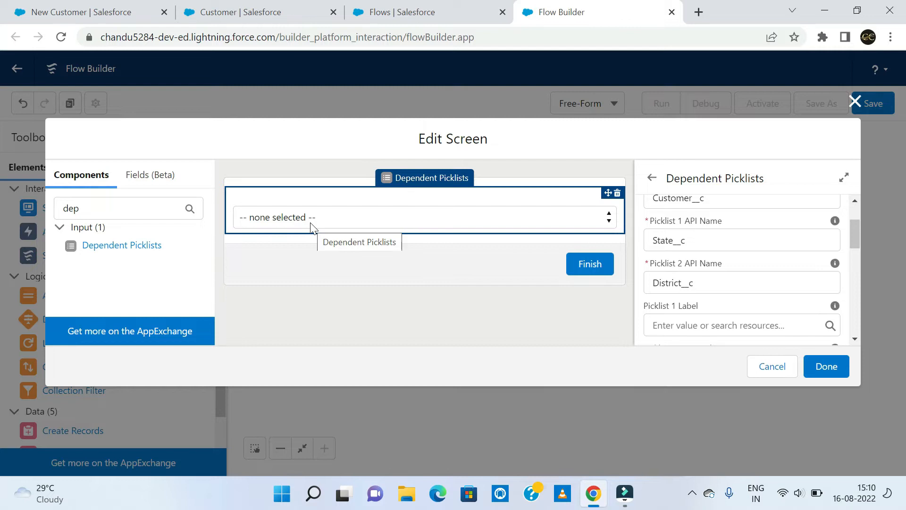
# Set the Picklist 1 Label of the Dependent Picklists component to Select State.
pyautogui.scroll(-1, 676, 263)
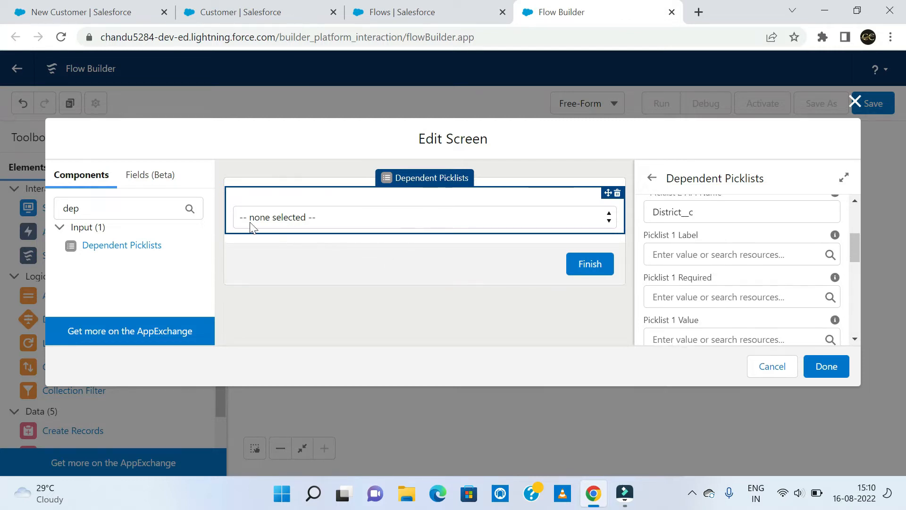
pyautogui.click(693, 253)
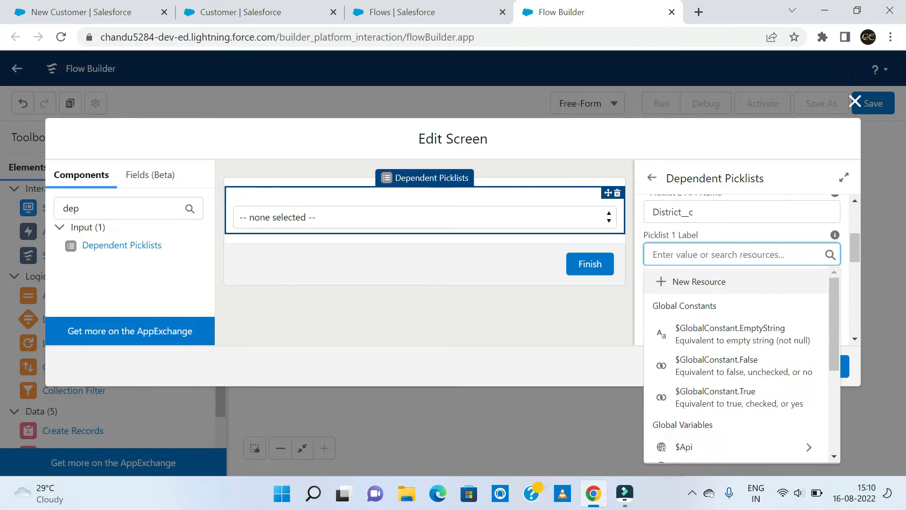
pyautogui.scroll(2, 694, 254)
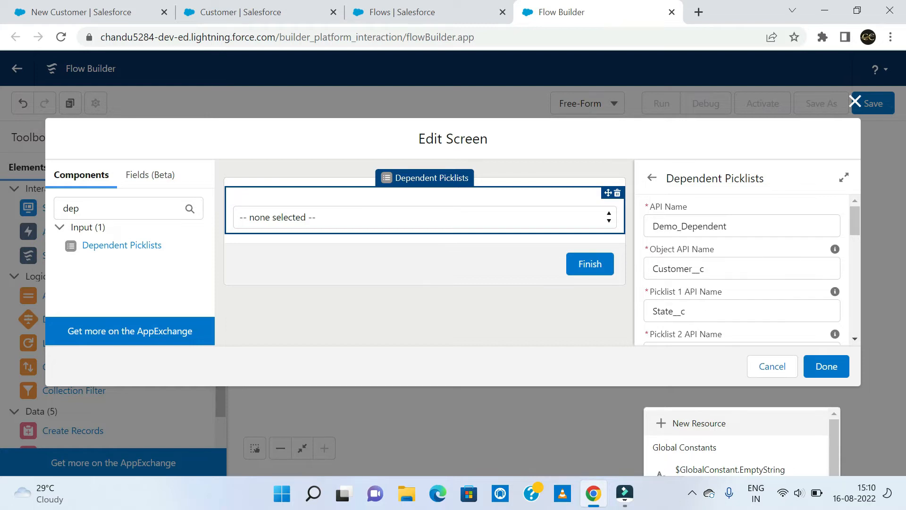
pyautogui.scroll(-3, 709, 305)
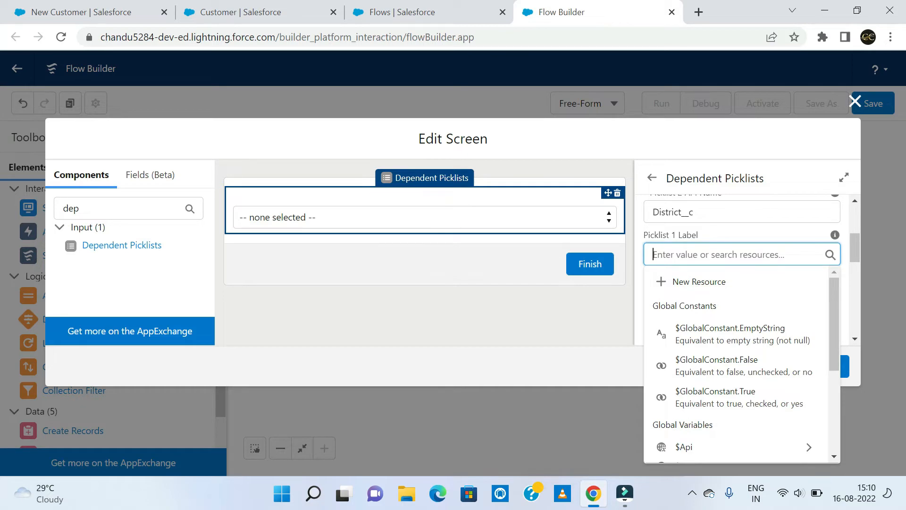
pyautogui.write('Select State')
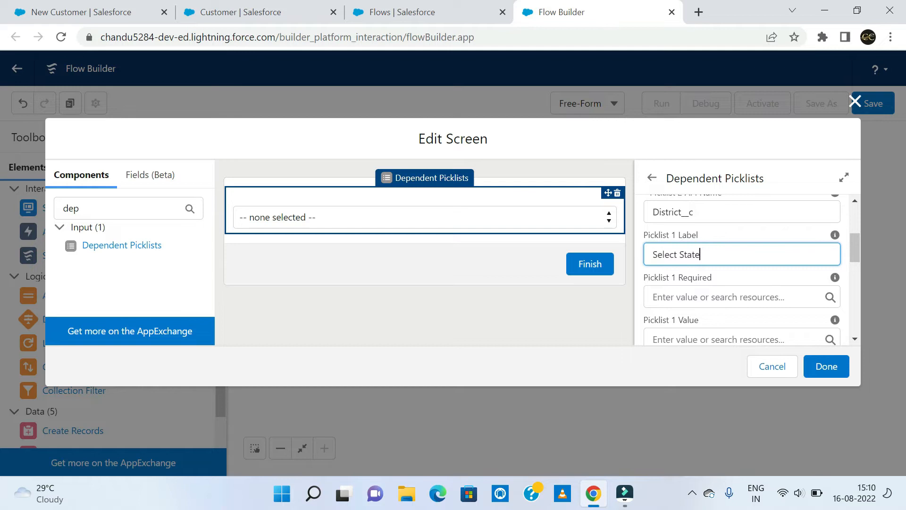
pyautogui.click(749, 285)
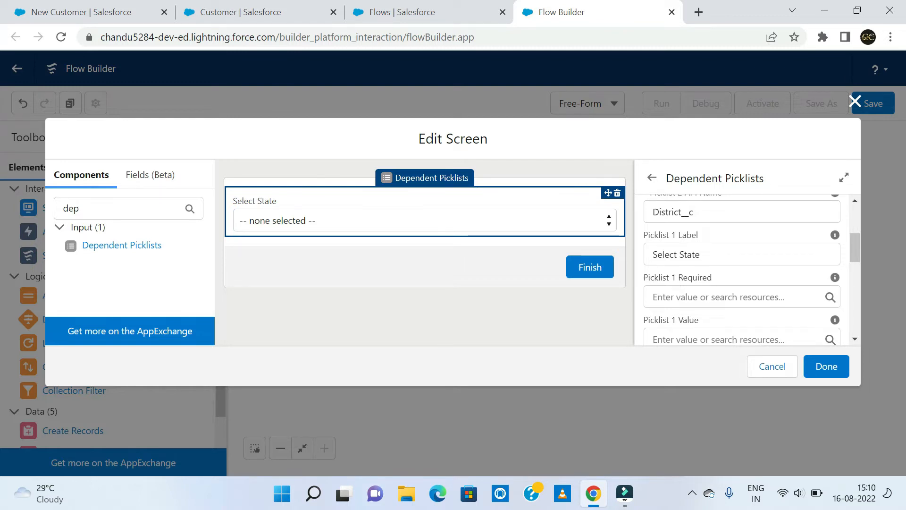
# Make Picklist 1 of the Dependent Picklists component required by setting Picklist 1 Required to $GlobalConstant.True.
pyautogui.click(692, 297)
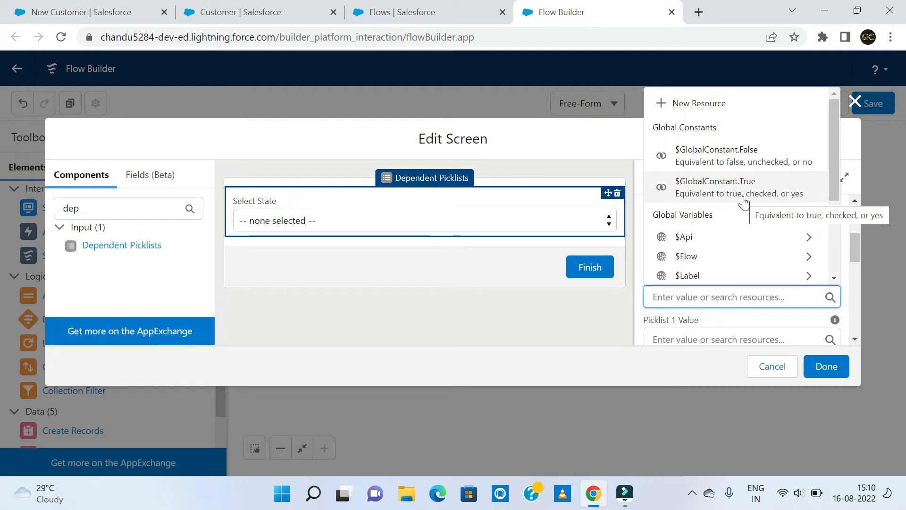
pyautogui.click(715, 302)
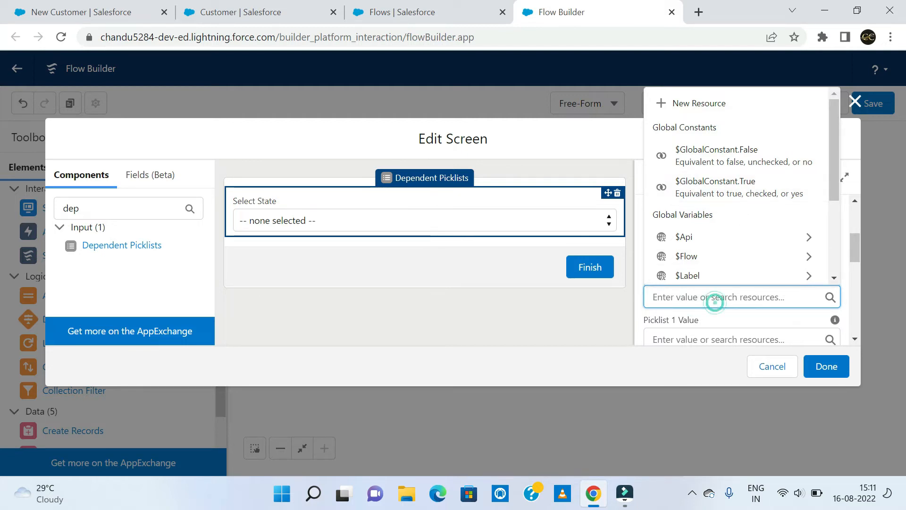
pyautogui.click(722, 314)
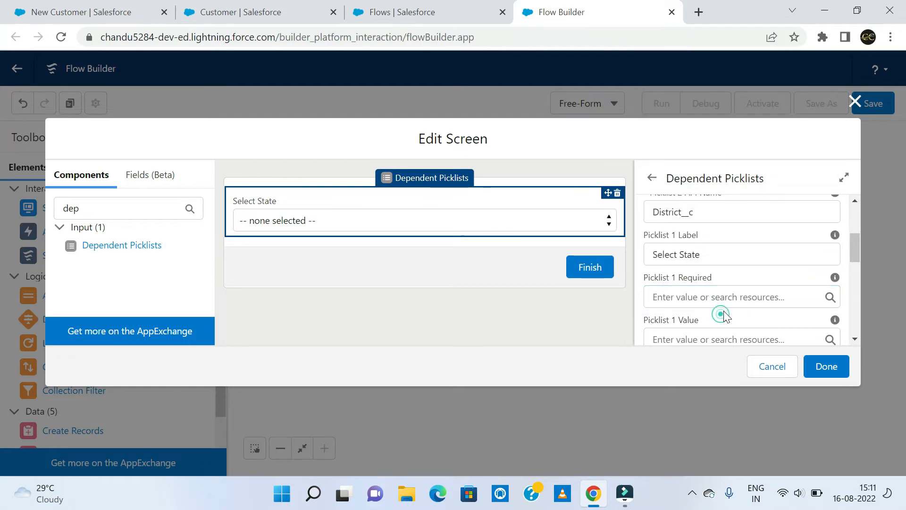
pyautogui.scroll(-1, 723, 314)
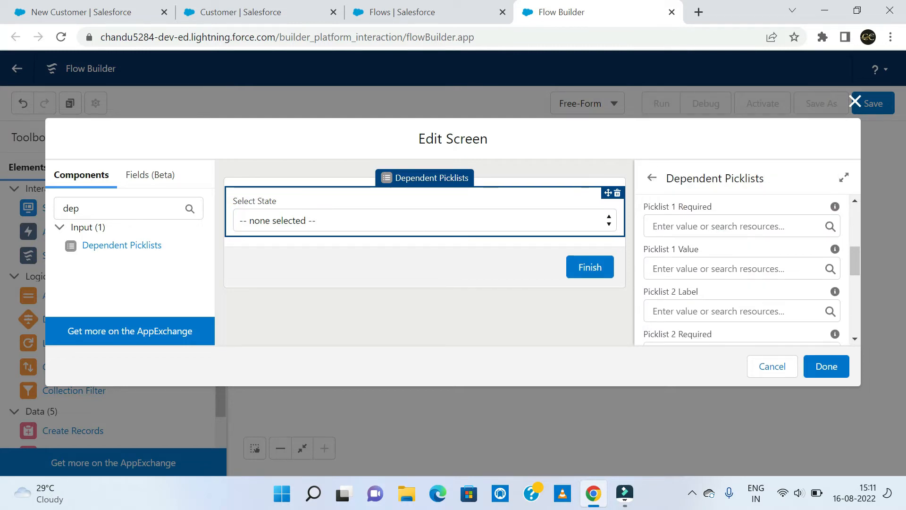
pyautogui.click(708, 226)
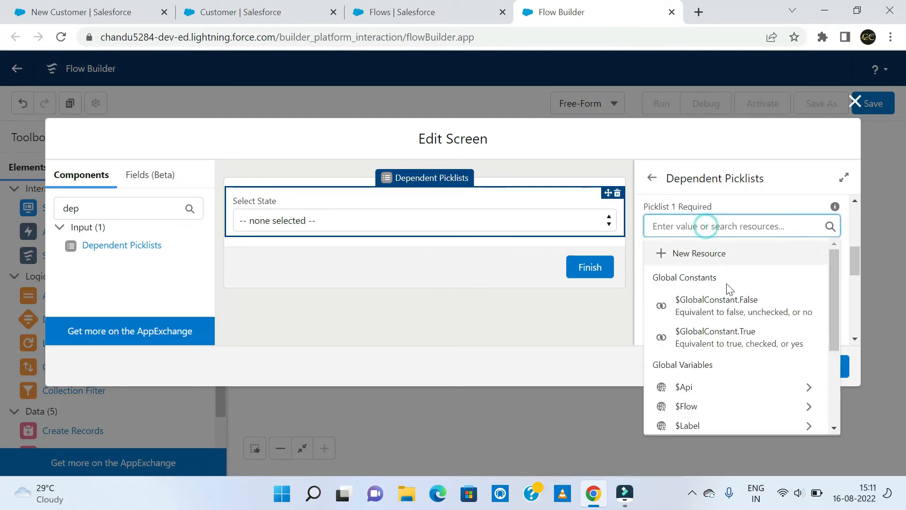
pyautogui.click(722, 337)
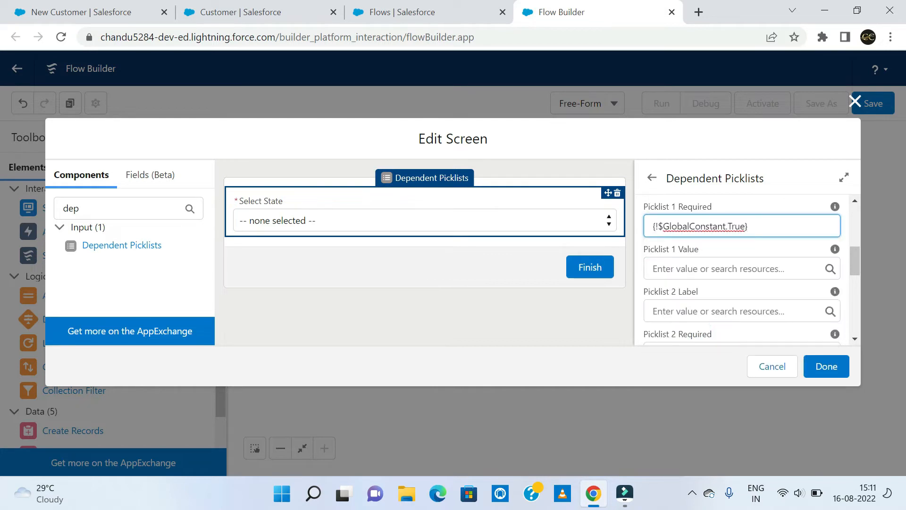
# Set the Picklist 1 Value of the Dependent Picklists component to Telangana.
pyautogui.click(661, 268)
pyautogui.write('Telangana')
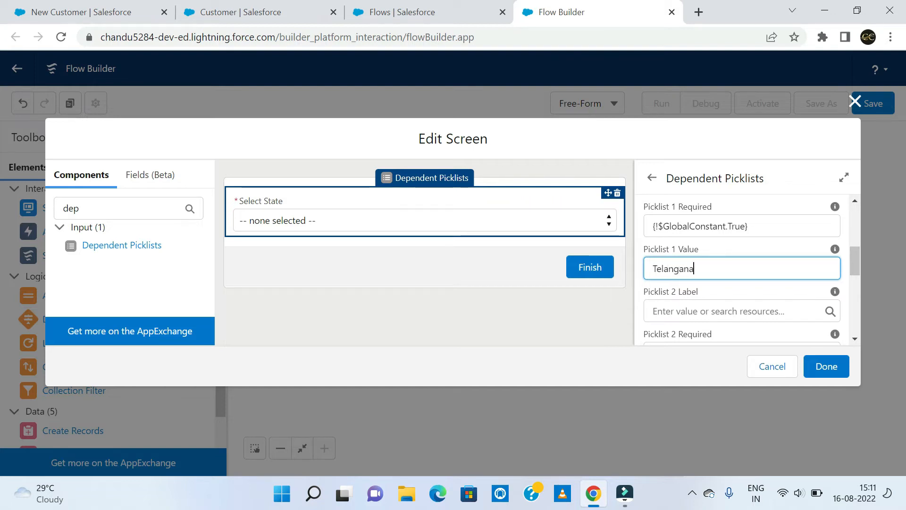
pyautogui.click(734, 297)
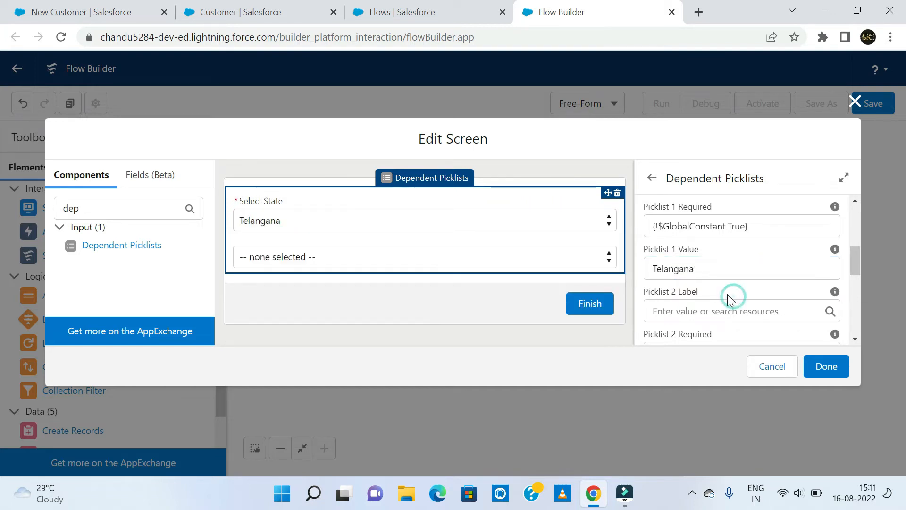
# Set the Picklist 2 Label of the Dependent Picklists component to Select District.
pyautogui.scroll(-1, 727, 241)
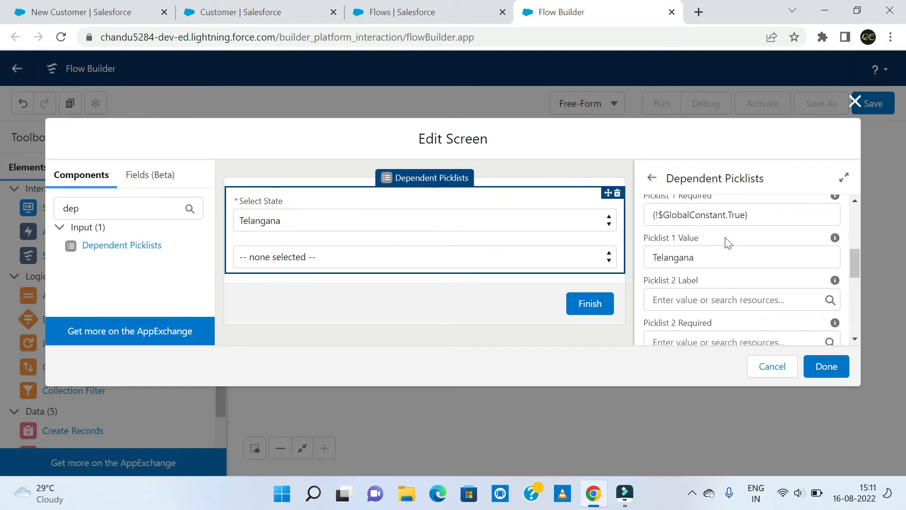
pyautogui.scroll(-1, 729, 242)
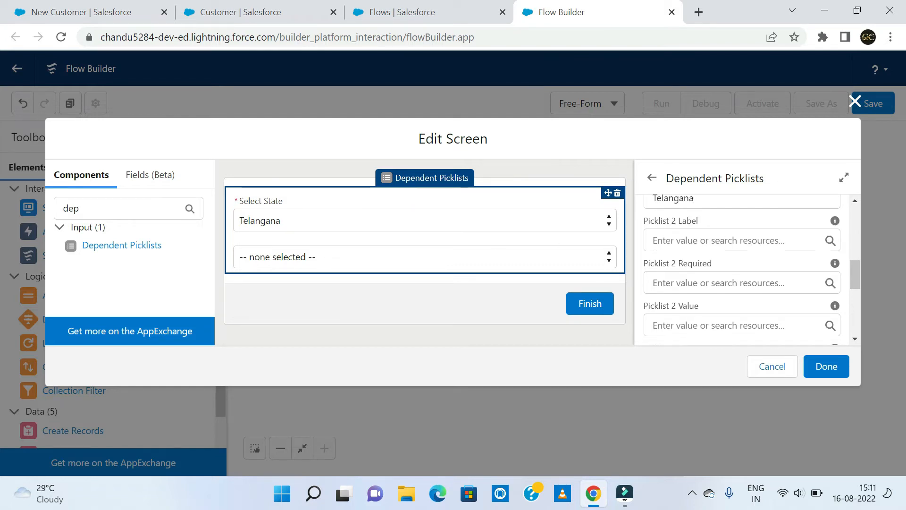
pyautogui.scroll(5, 741, 264)
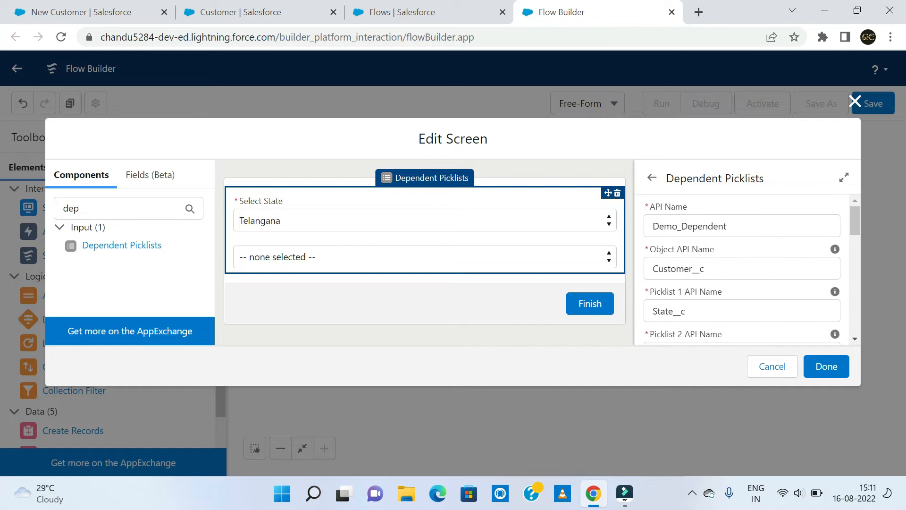
pyautogui.scroll(-1, 742, 264)
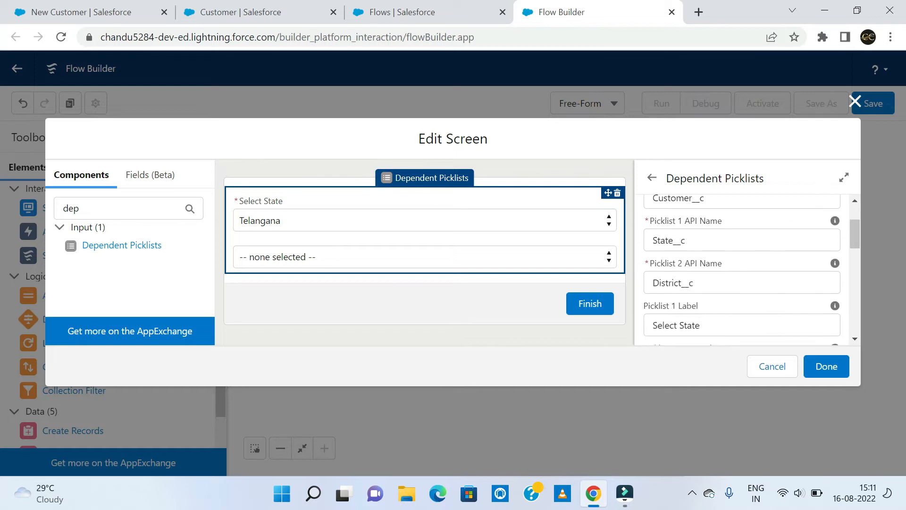
pyautogui.scroll(-4, 742, 264)
pyautogui.scroll(1, 742, 264)
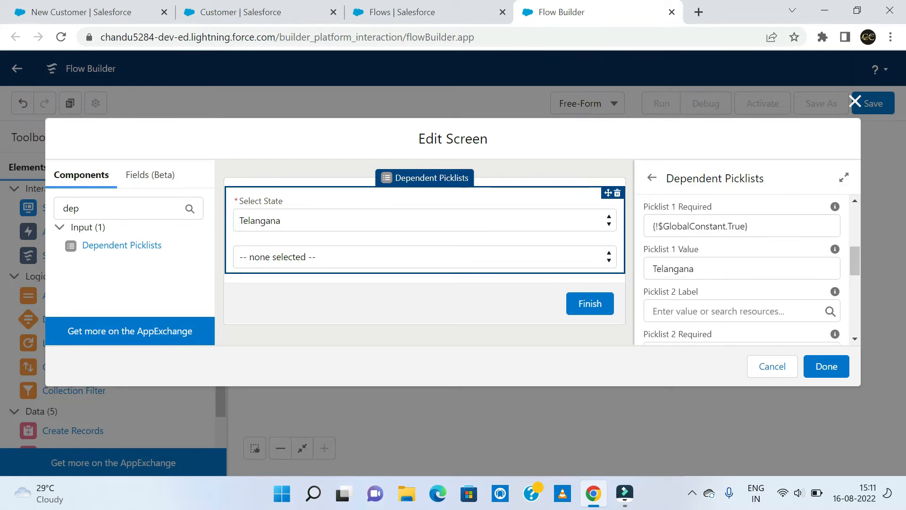
pyautogui.scroll(-1, 746, 269)
pyautogui.click(677, 242)
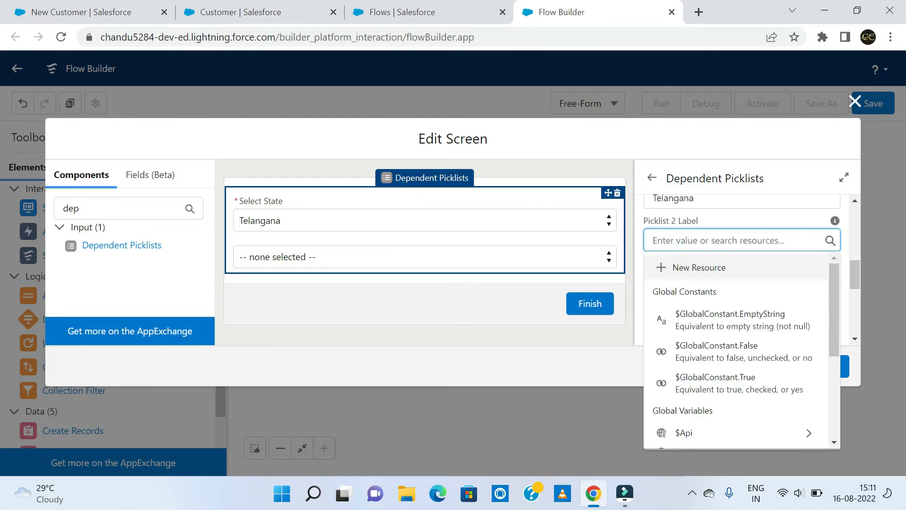
pyautogui.write('Select D')
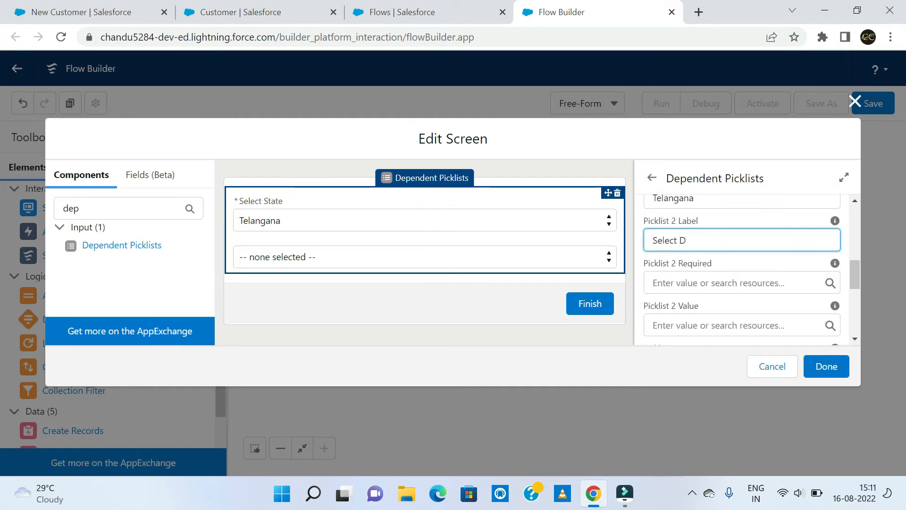
pyautogui.write('istrict')
pyautogui.click(739, 266)
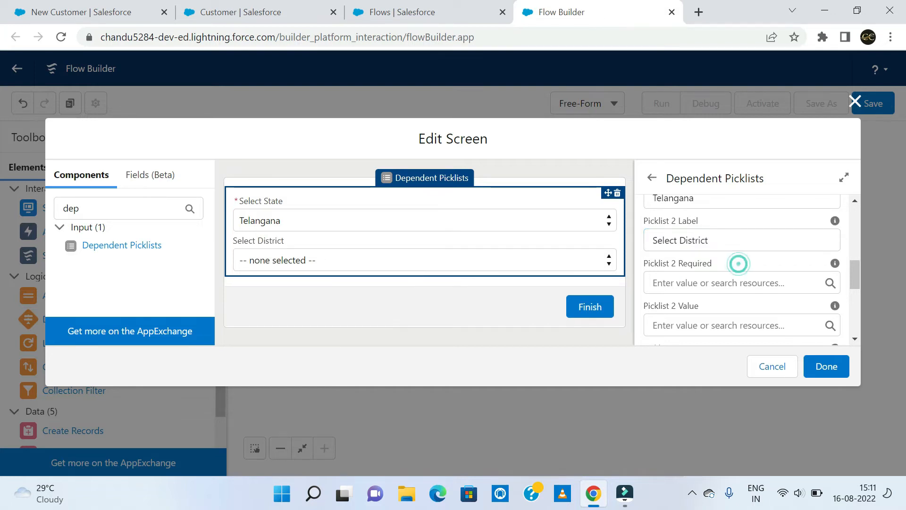
# Set Picklist 2 Required to $GlobalConstant.True and Picklist 2 Value to Hyderabad.
pyautogui.click(683, 281)
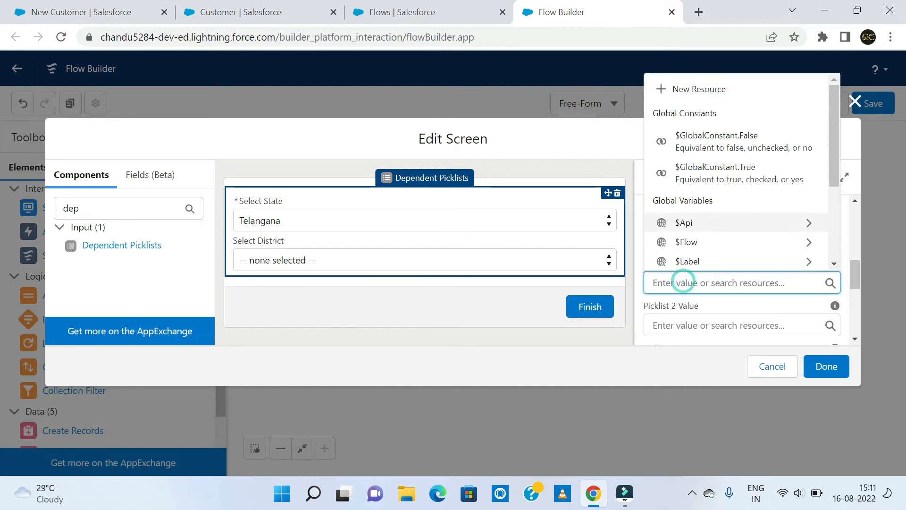
pyautogui.click(761, 173)
pyautogui.scroll(-2, 734, 285)
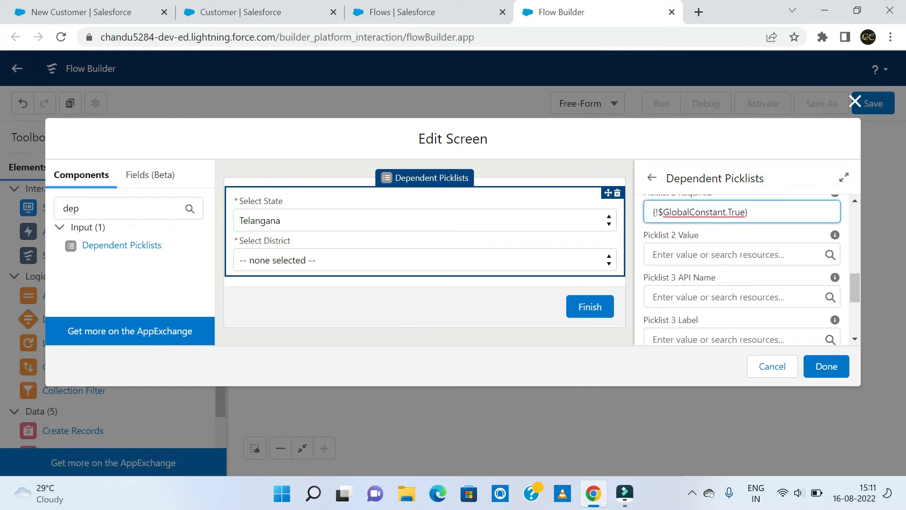
pyautogui.click(716, 255)
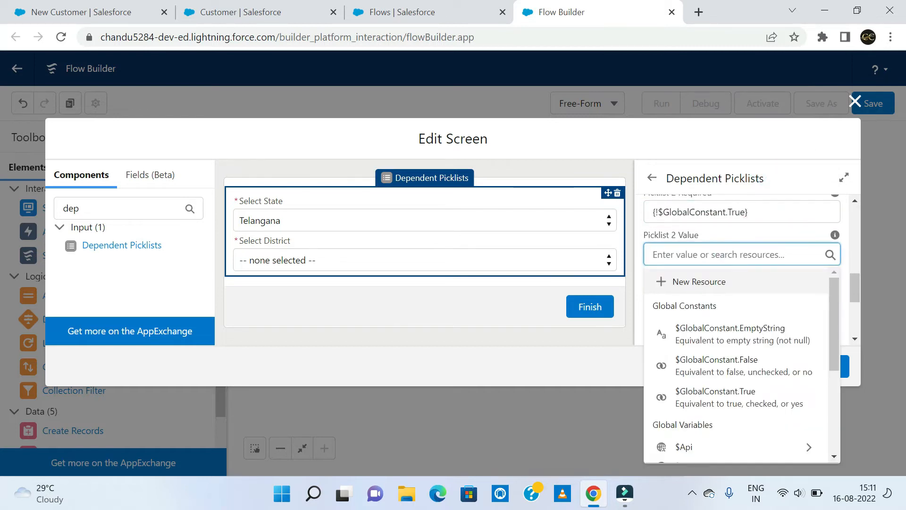
pyautogui.write('Hyderab')
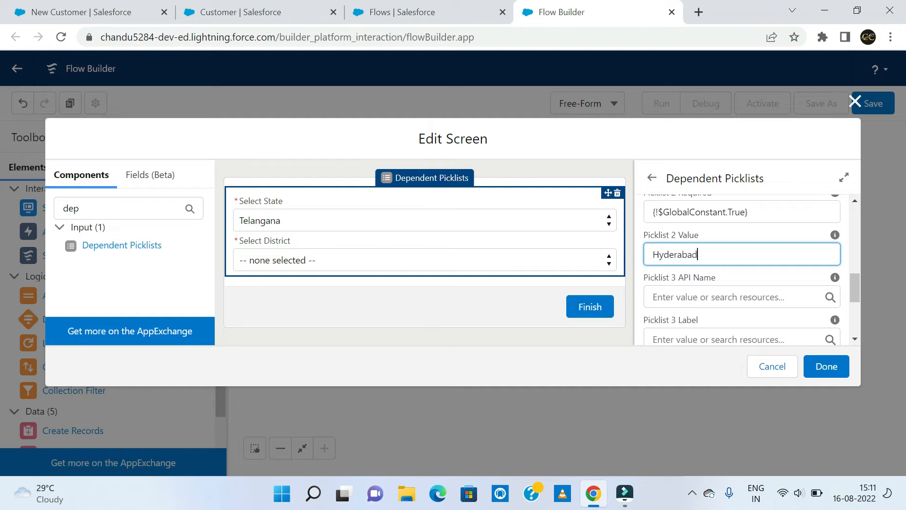
pyautogui.write('ad')
pyautogui.click(729, 279)
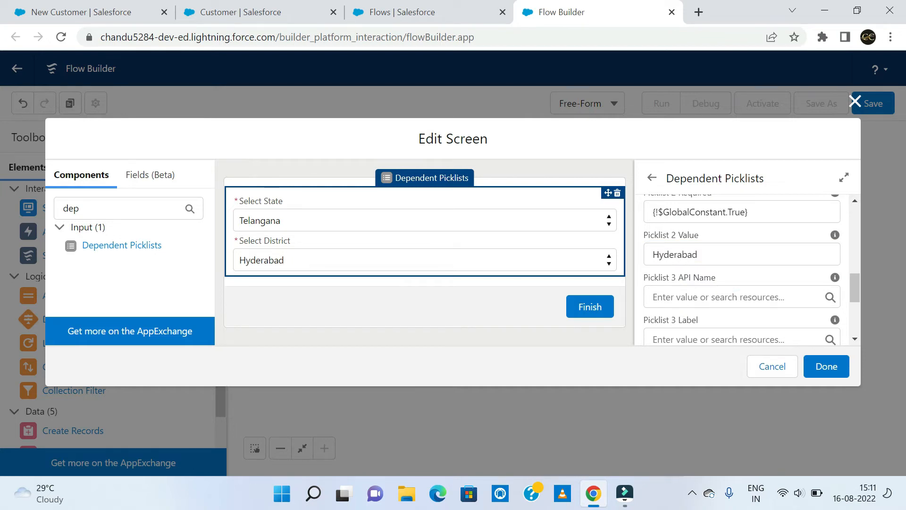
# Choose State Telangana and District Hyderabad in the open New Customer form to check how the picklists depend on each other.
pyautogui.scroll(-2, 729, 250)
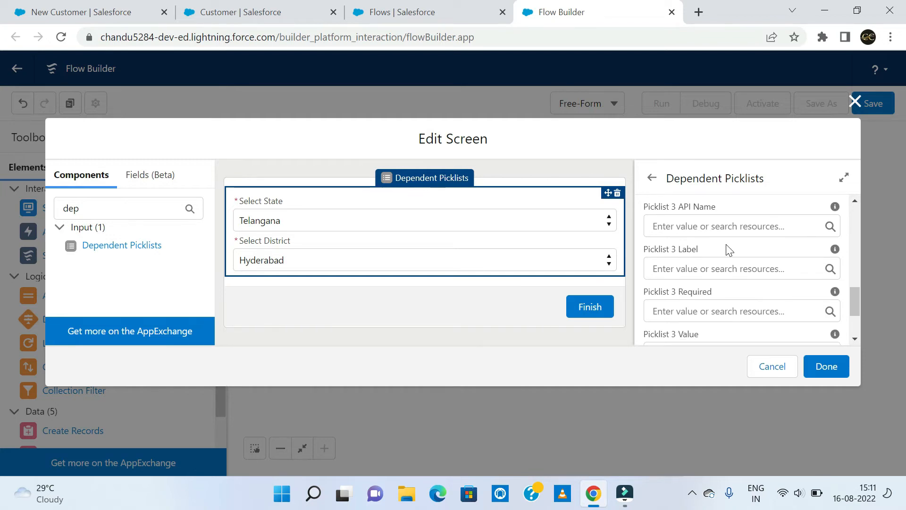
pyautogui.scroll(2, 729, 250)
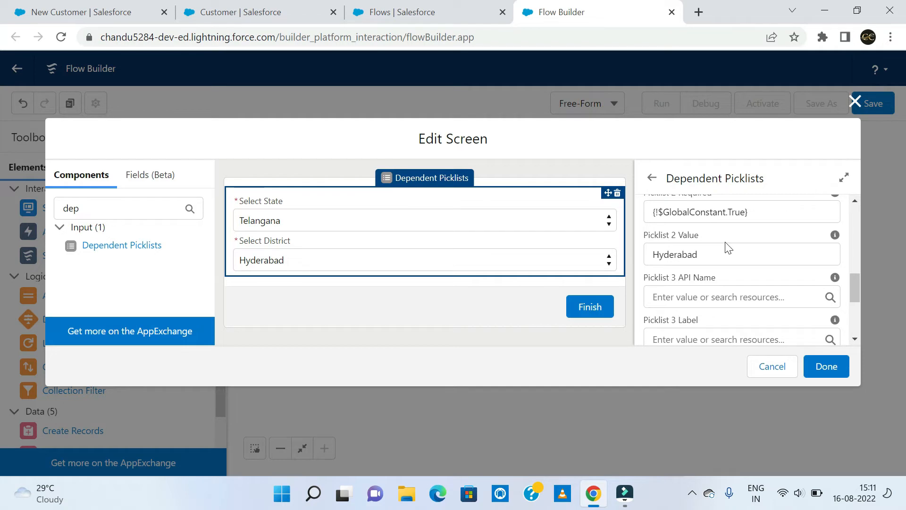
pyautogui.scroll(-2, 728, 248)
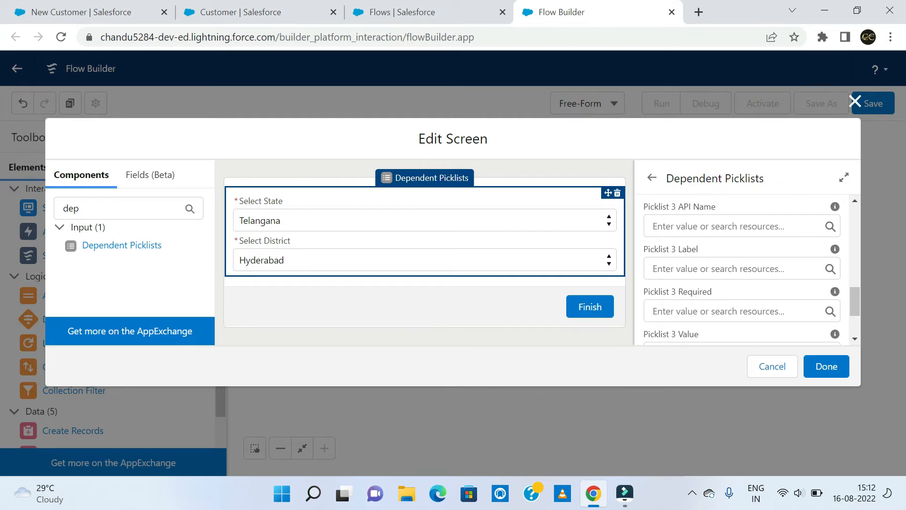
pyautogui.click(222, 13)
pyautogui.click(111, 6)
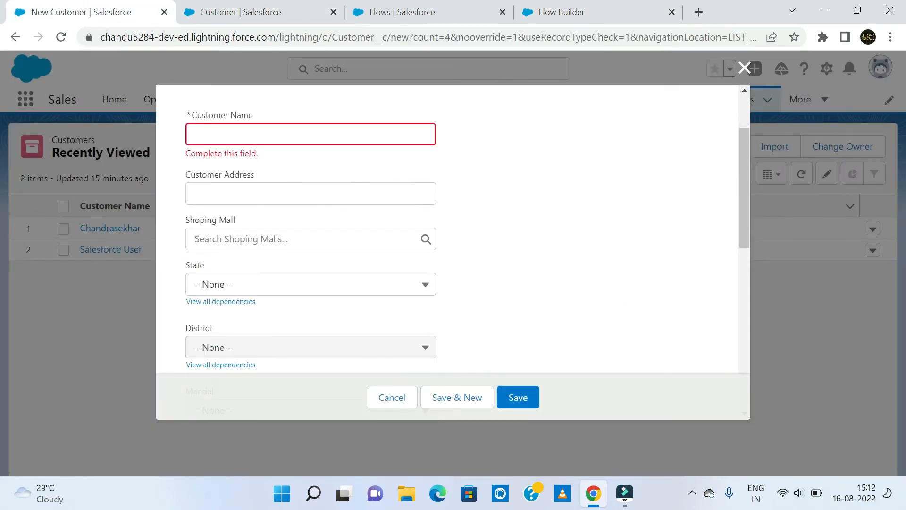
pyautogui.click(210, 301)
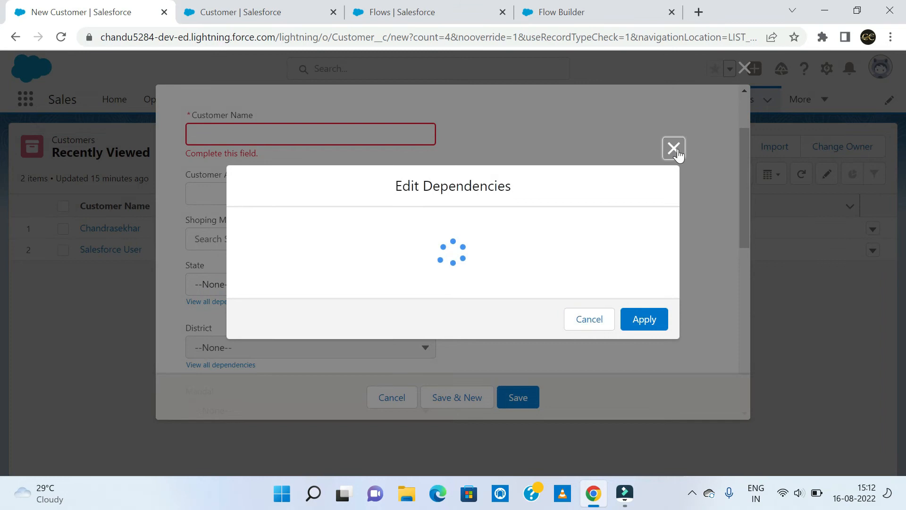
pyautogui.click(673, 149)
pyautogui.click(249, 283)
pyautogui.click(245, 336)
pyautogui.scroll(-1, 362, 283)
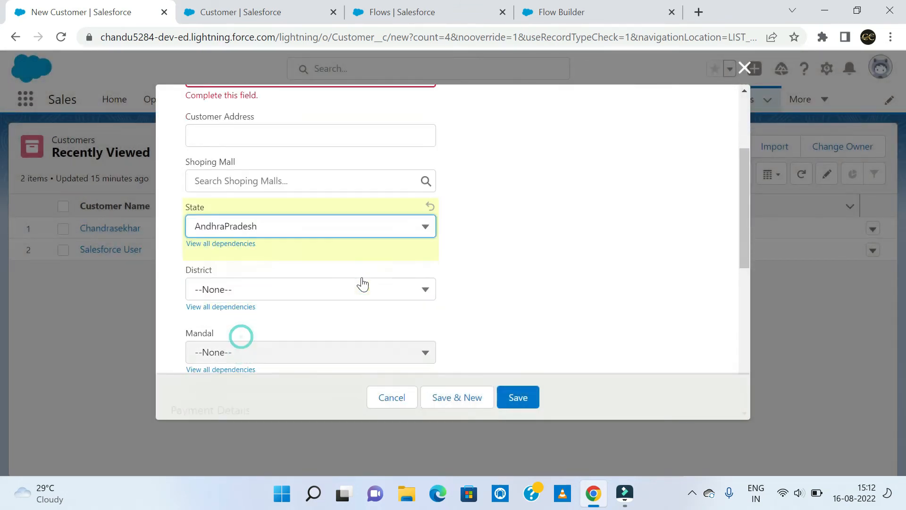
pyautogui.scroll(-2, 363, 283)
pyautogui.click(288, 146)
pyautogui.click(260, 244)
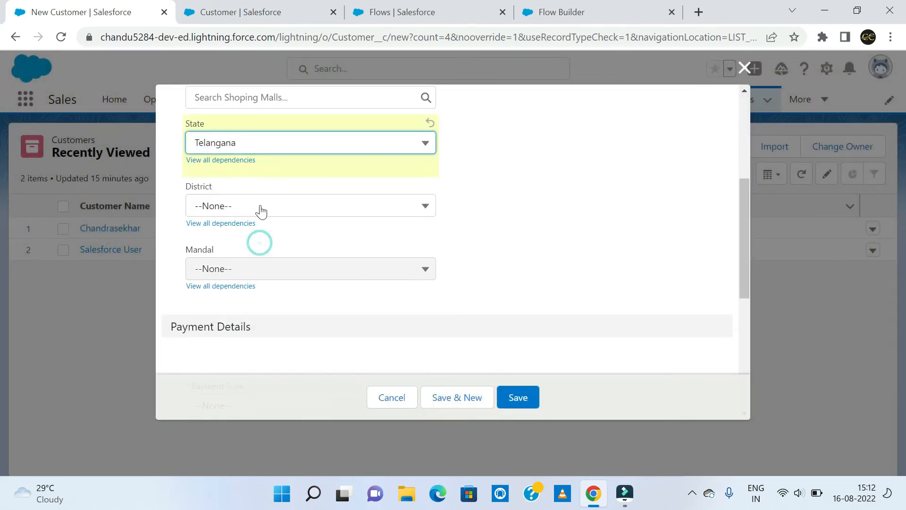
pyautogui.click(261, 210)
pyautogui.click(255, 257)
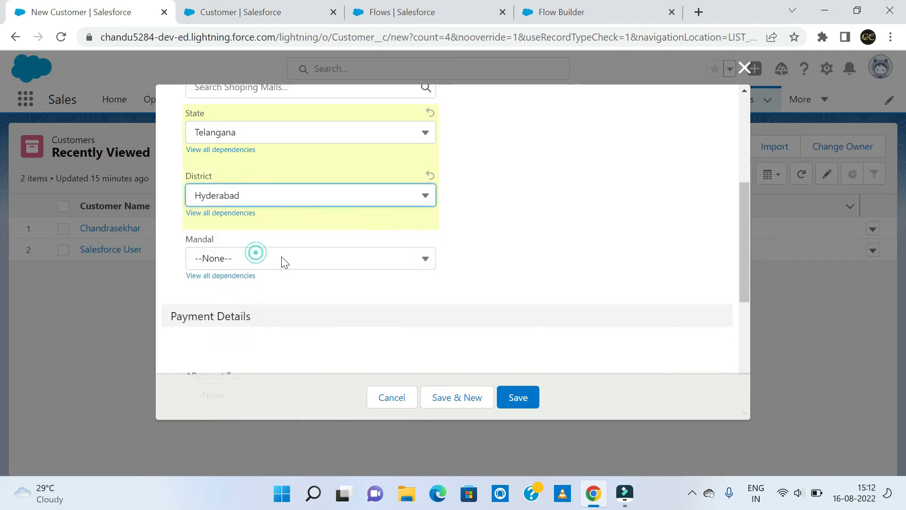
# Choose SECUNDERABAD as the Mandal in the New Customer form and examine the Mandal options offered for Hyderabad.
pyautogui.scroll(-2, 285, 263)
pyautogui.click(285, 124)
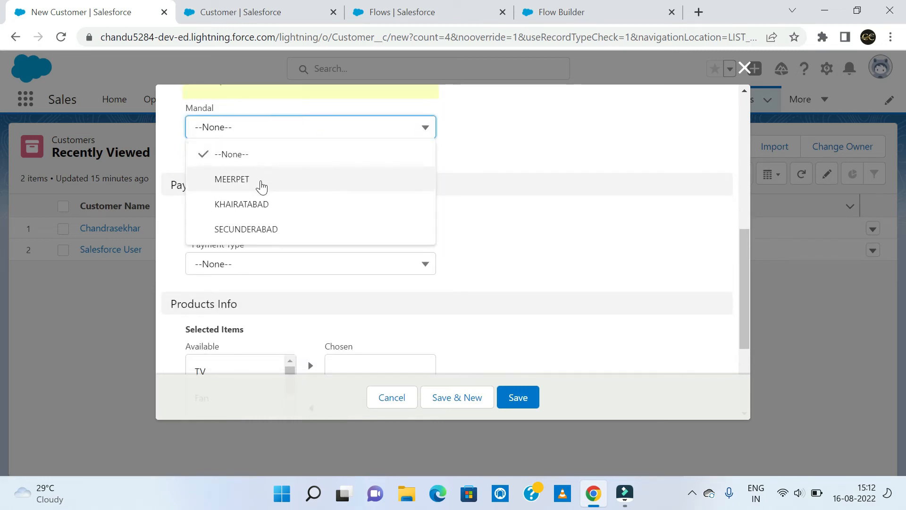
pyautogui.click(267, 230)
pyautogui.click(266, 129)
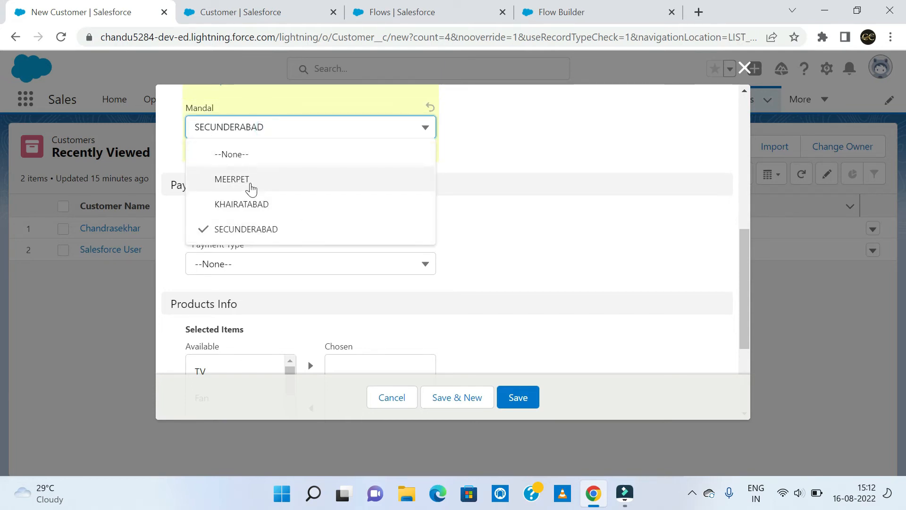
pyautogui.click(579, 246)
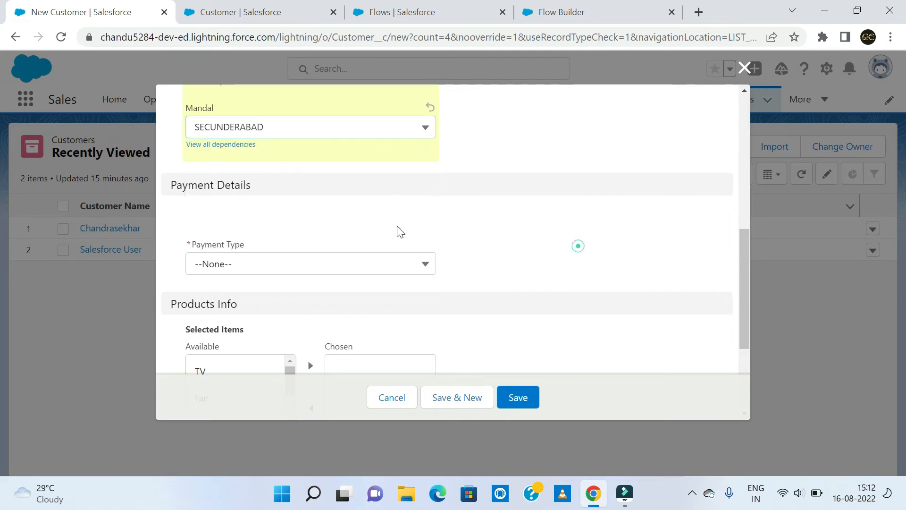
pyautogui.scroll(5, 255, 196)
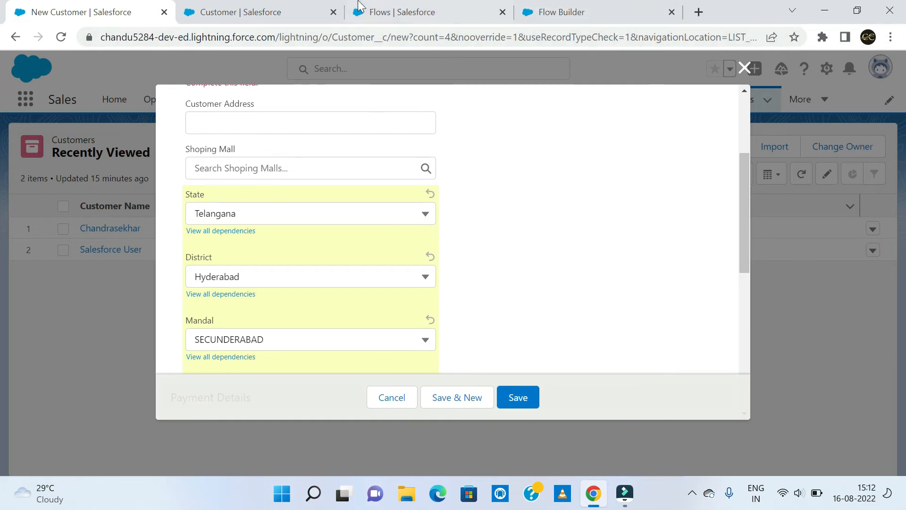
# Copy the Mandal field's API name from the Customer object and set Picklist 3 API Name of the Dependent Picklists component to Mandal__c.
pyautogui.click(241, 12)
pyautogui.doubleClick(377, 349)
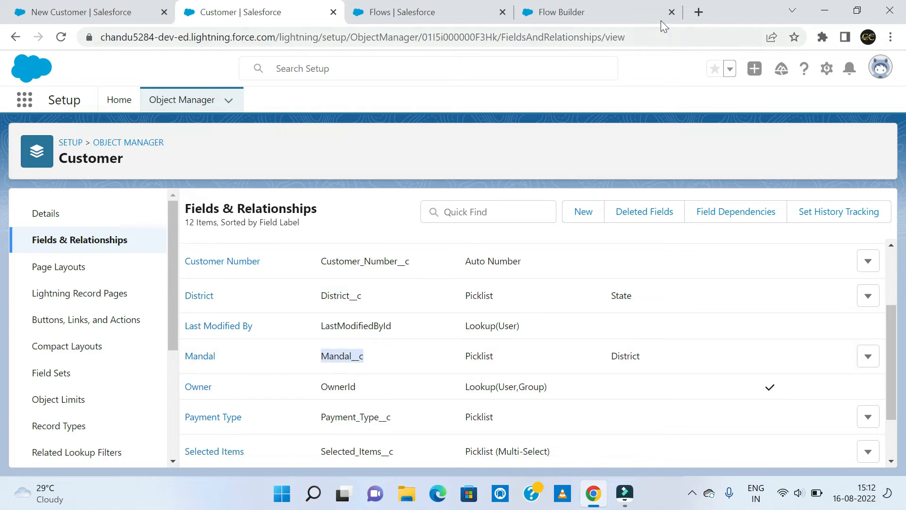
pyautogui.click(409, 11)
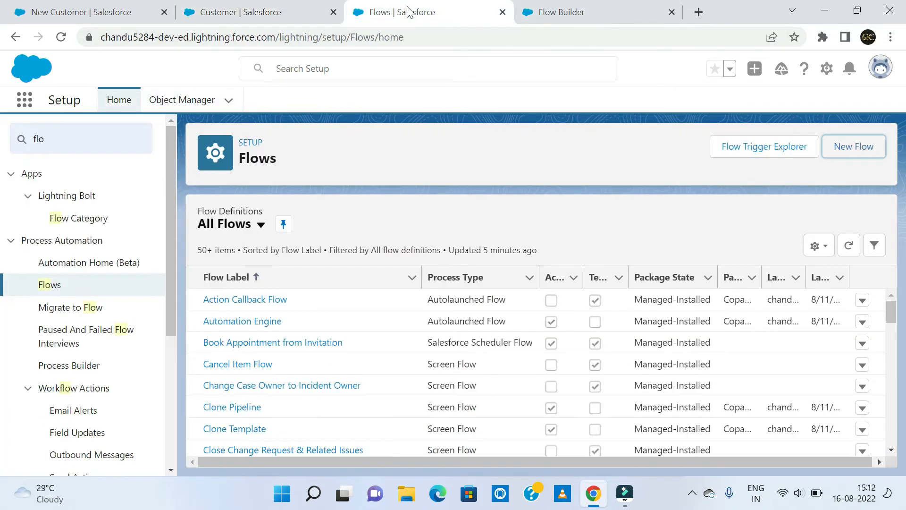
pyautogui.click(543, 12)
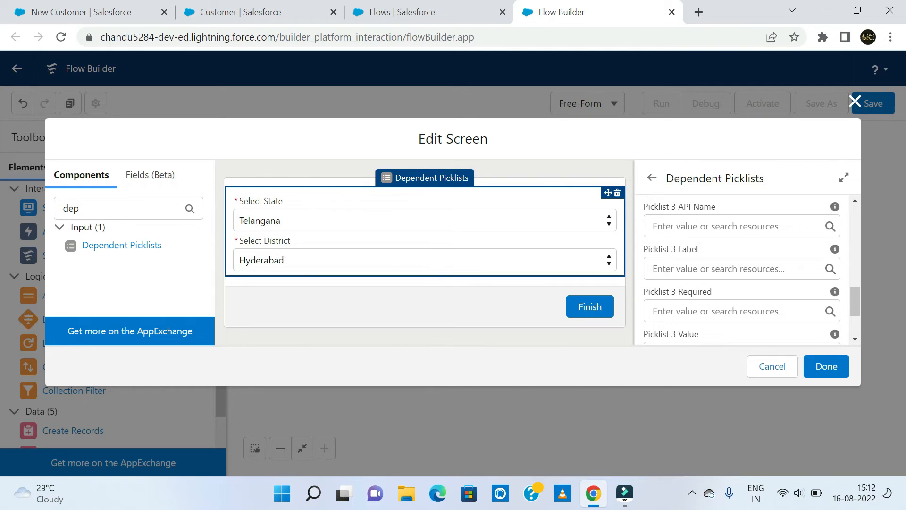
pyautogui.click(679, 227)
pyautogui.write('Mandal__c')
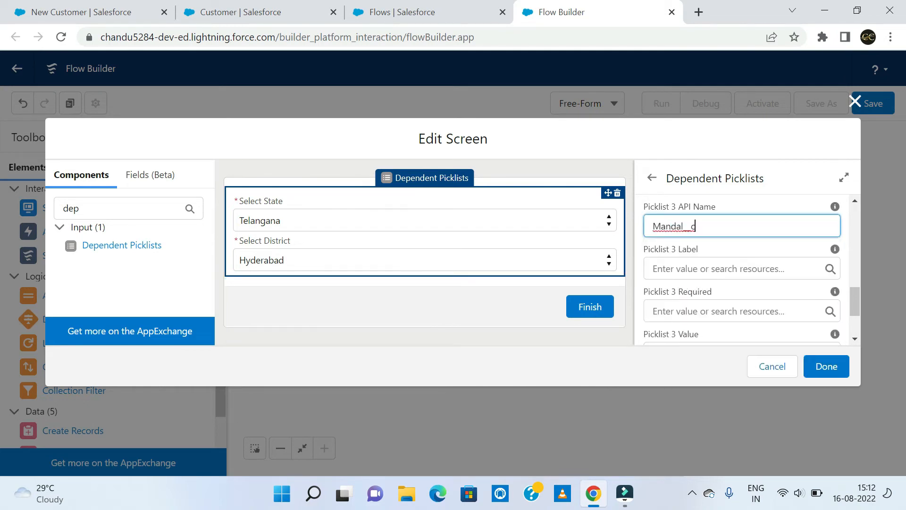
# Set the Picklist 3 Label of the Dependent Picklists component to Select Mandal.
pyautogui.click(654, 267)
pyautogui.write('S')
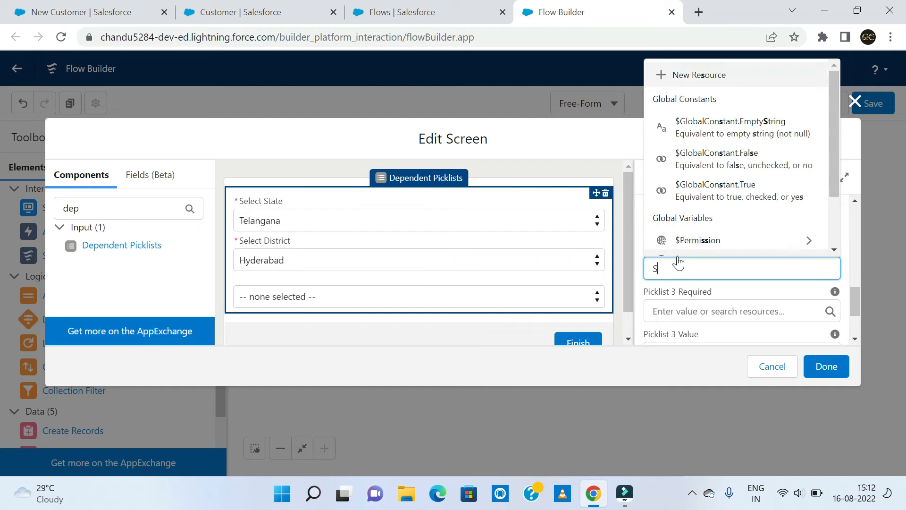
pyautogui.write('elect Mandal')
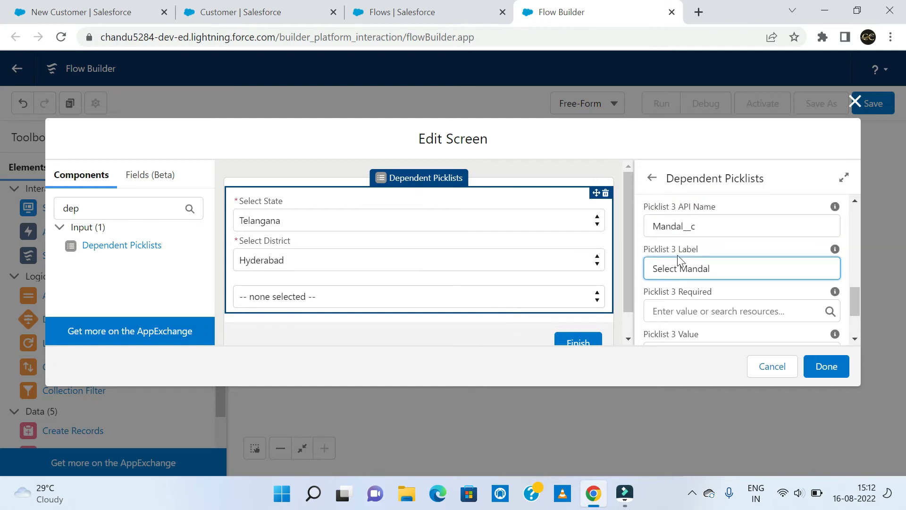
pyautogui.scroll(-2, 729, 281)
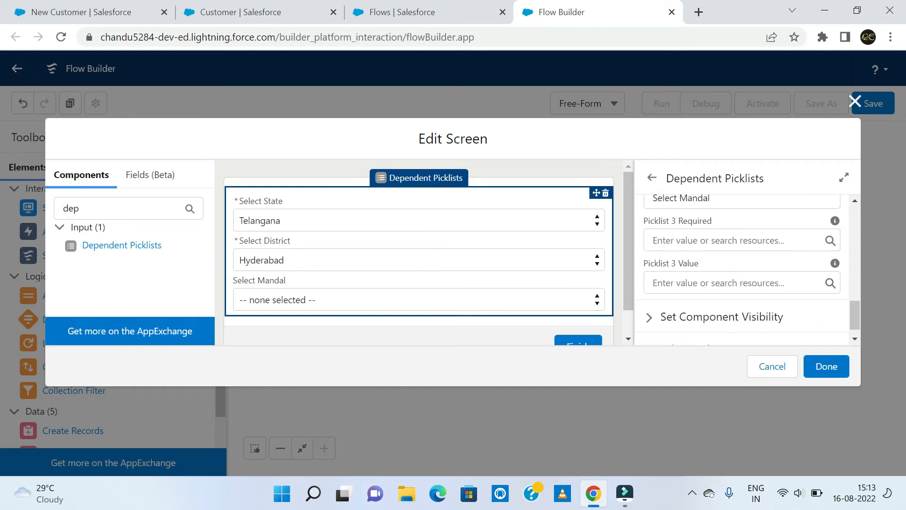
pyautogui.click(714, 241)
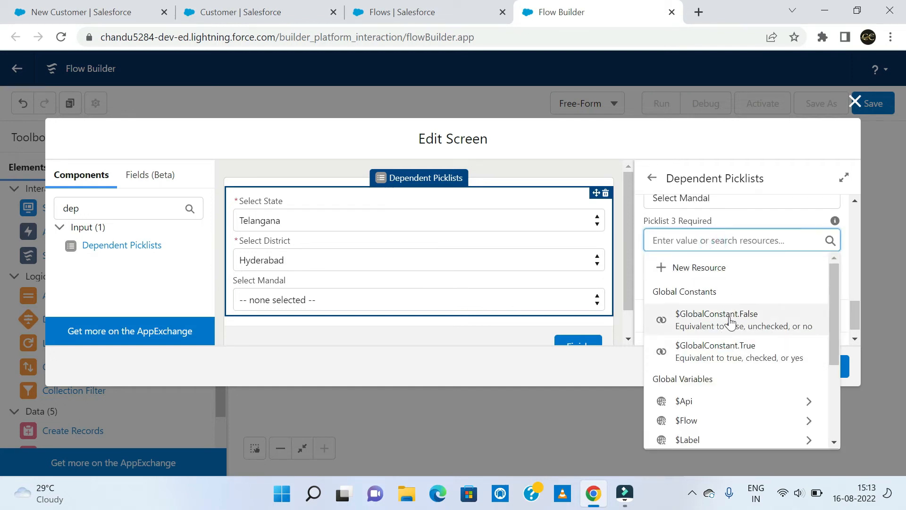
pyautogui.click(741, 224)
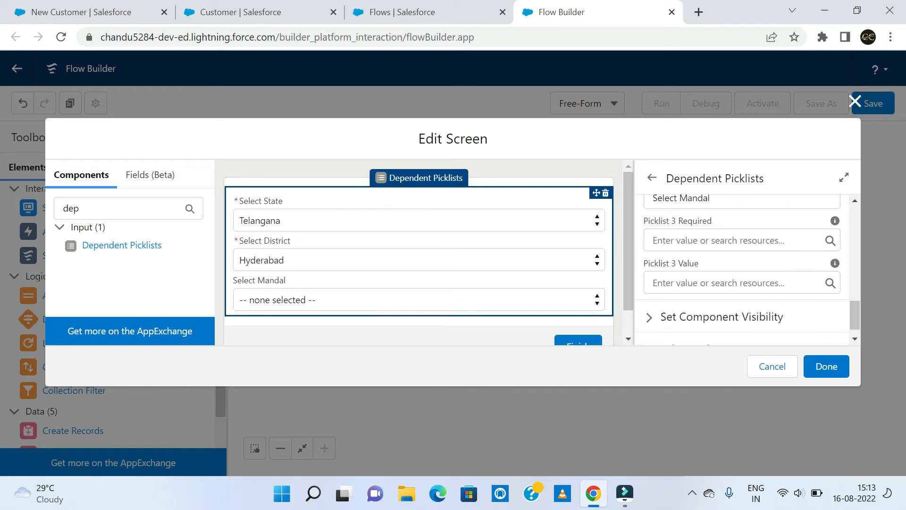
# Finish editing the screen with its Dependent Picklists component and connect the Start element to the DemoDependentPicklist screen.
pyautogui.scroll(-1, 694, 297)
pyautogui.scroll(6, 694, 296)
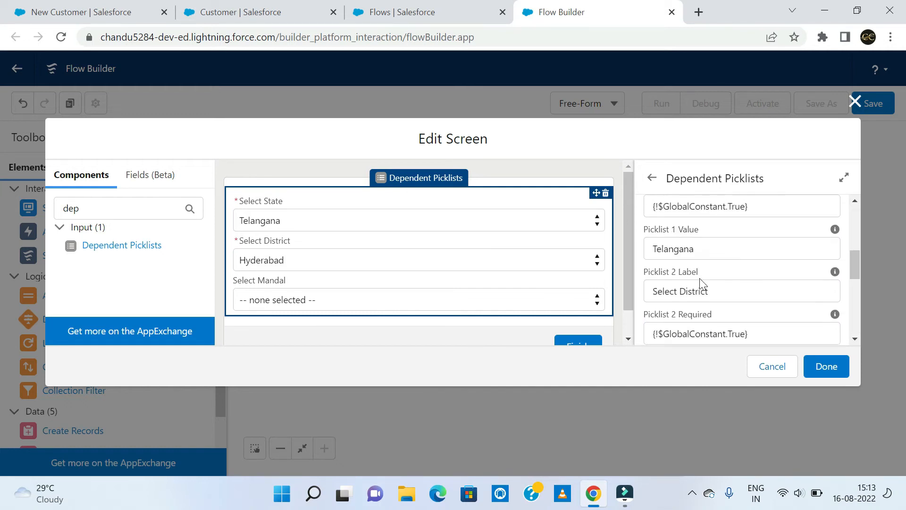
pyautogui.scroll(3, 700, 278)
pyautogui.click(838, 373)
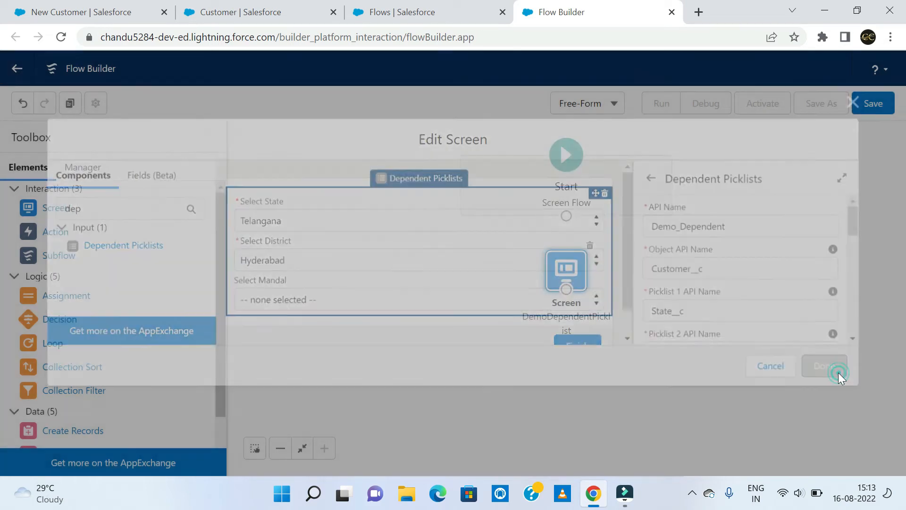
pyautogui.moveTo(567, 218); pyautogui.dragTo(566, 278)
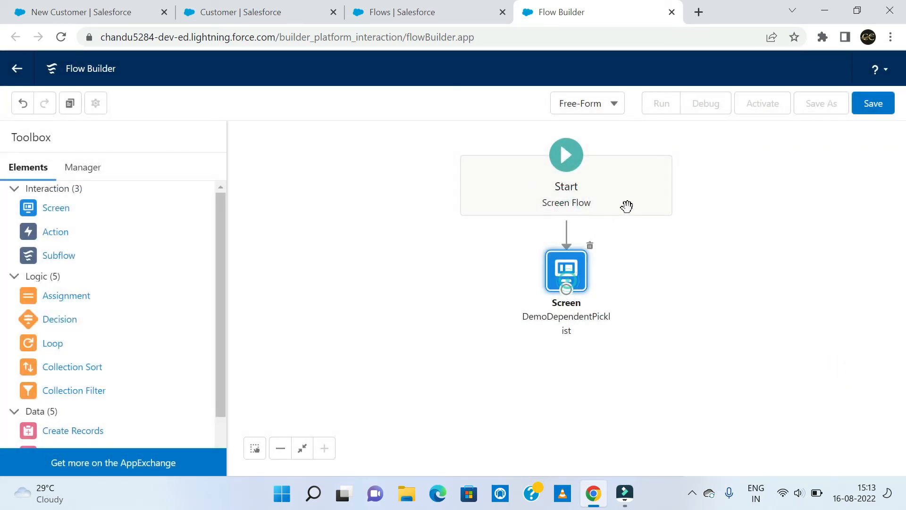
pyautogui.click(726, 286)
# Save the flow with the label and API name DemoDependentPiclkistVal.
pyautogui.click(891, 105)
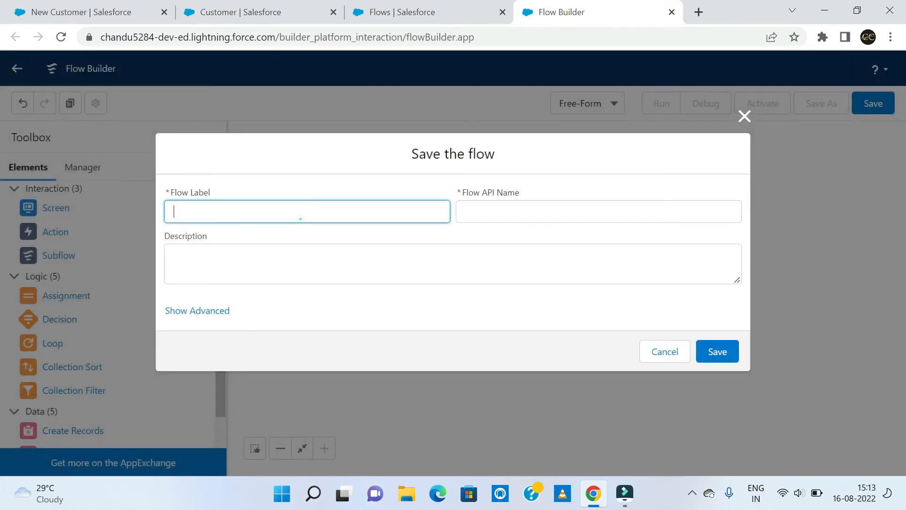
pyautogui.click(300, 219)
pyautogui.write('DemoDependentPiclkistVa;lu')
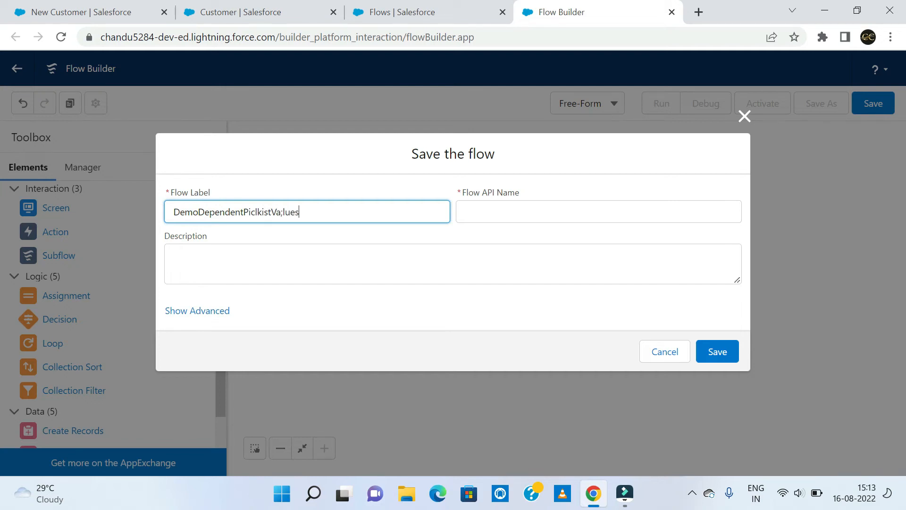
pyautogui.write('es')
pyautogui.press('BackSpace')
pyautogui.press('BackSpace')
pyautogui.hotkey('ctrl', 'a')
pyautogui.click(503, 240)
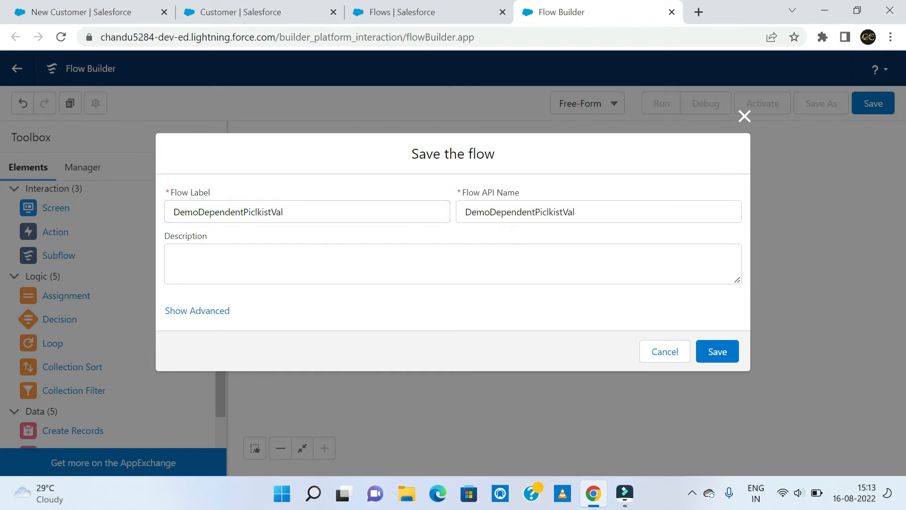
pyautogui.click(709, 350)
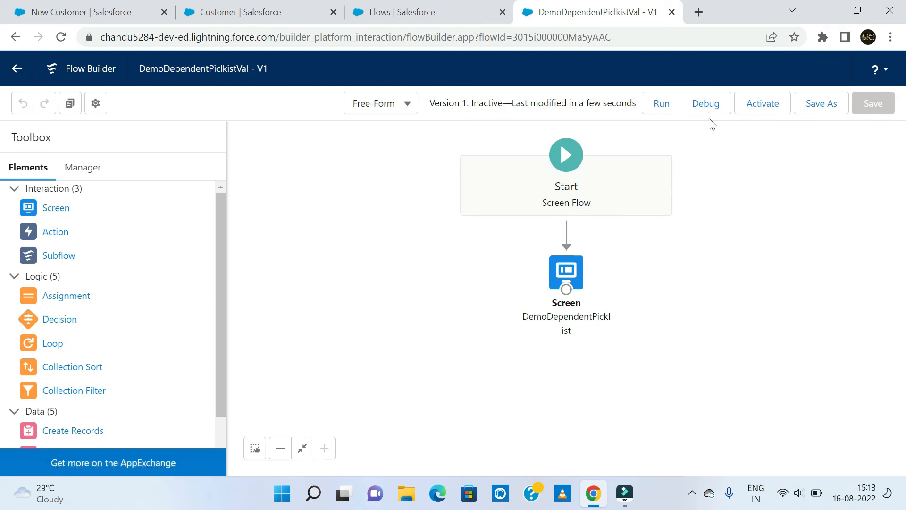
# Run the flow in debug mode with the default debug options and examine the choices in its State, District and Mandal picklists.
pyautogui.click(708, 112)
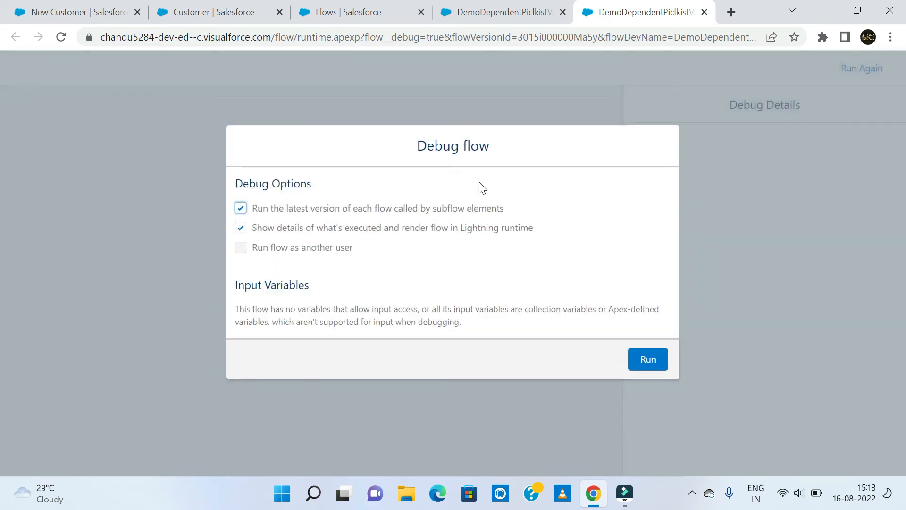
pyautogui.click(649, 361)
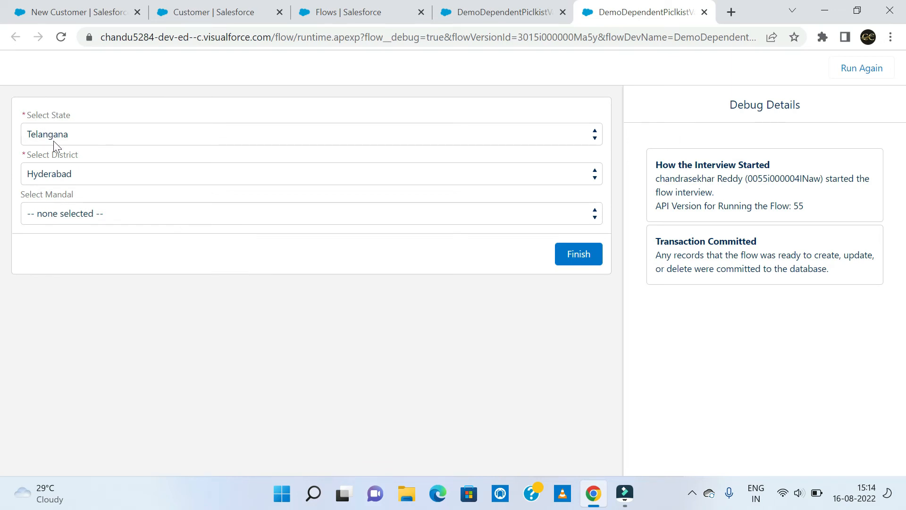
pyautogui.click(122, 134)
pyautogui.click(123, 134)
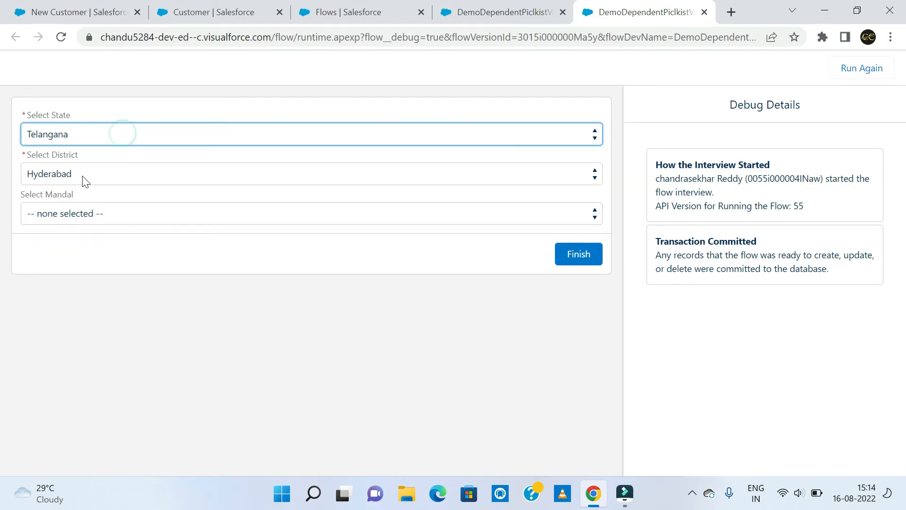
pyautogui.click(98, 178)
pyautogui.click(100, 178)
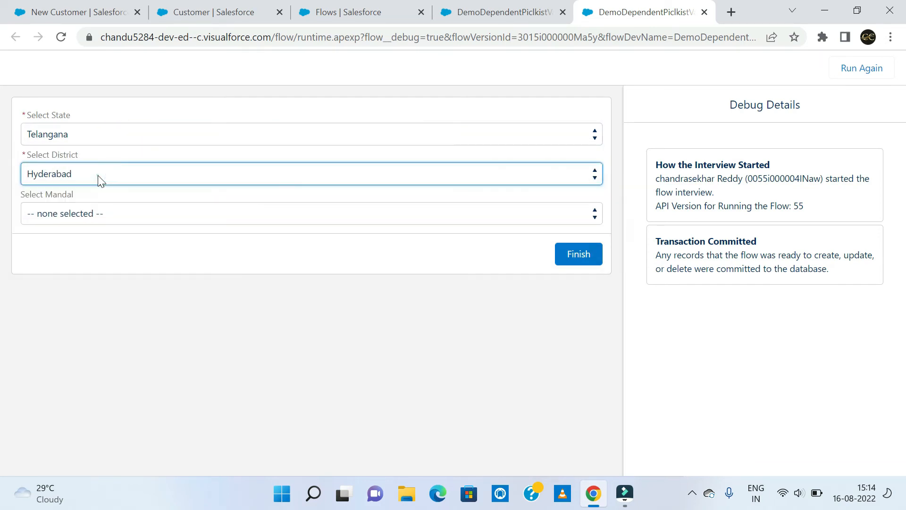
pyautogui.click(103, 216)
pyautogui.click(104, 219)
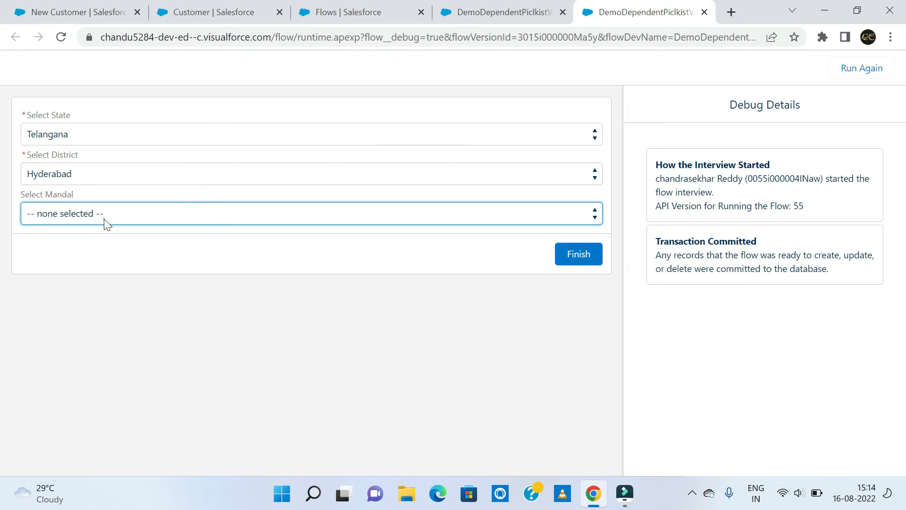
# Test the picklist dependencies in the running flow with State AndhraPradesh, District Chittoor and Mandal Palamaner.
pyautogui.click(119, 139)
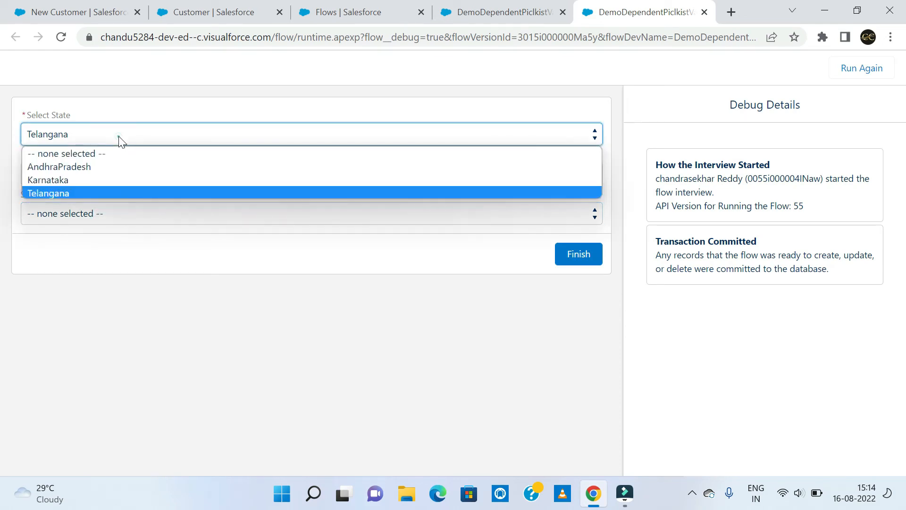
pyautogui.click(100, 169)
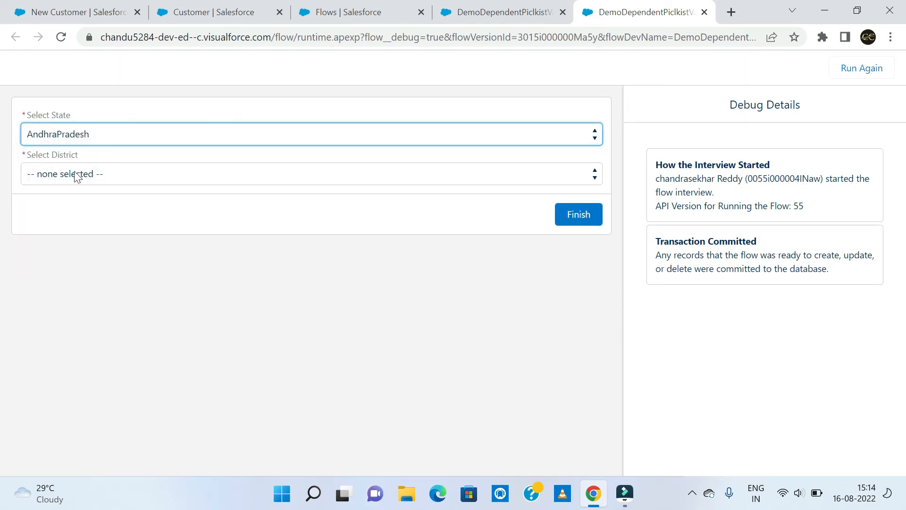
pyautogui.click(92, 175)
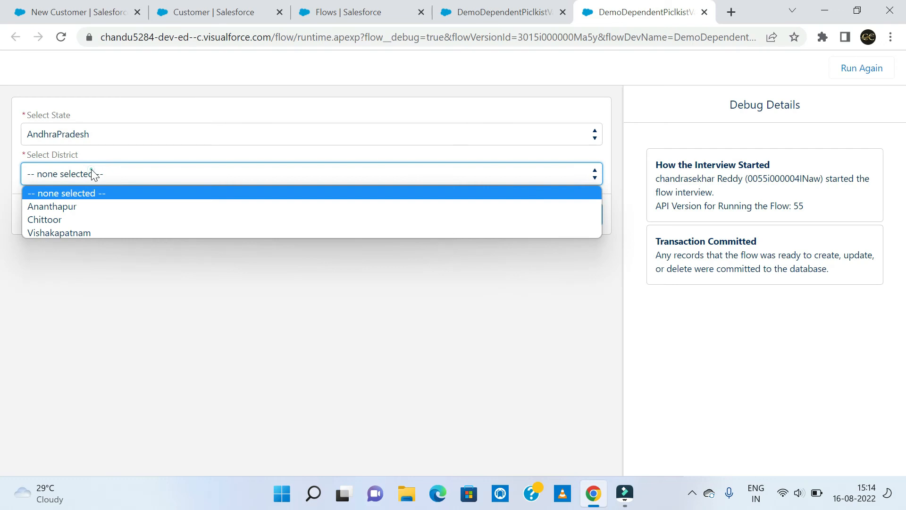
pyautogui.click(50, 218)
pyautogui.click(97, 210)
pyautogui.click(73, 249)
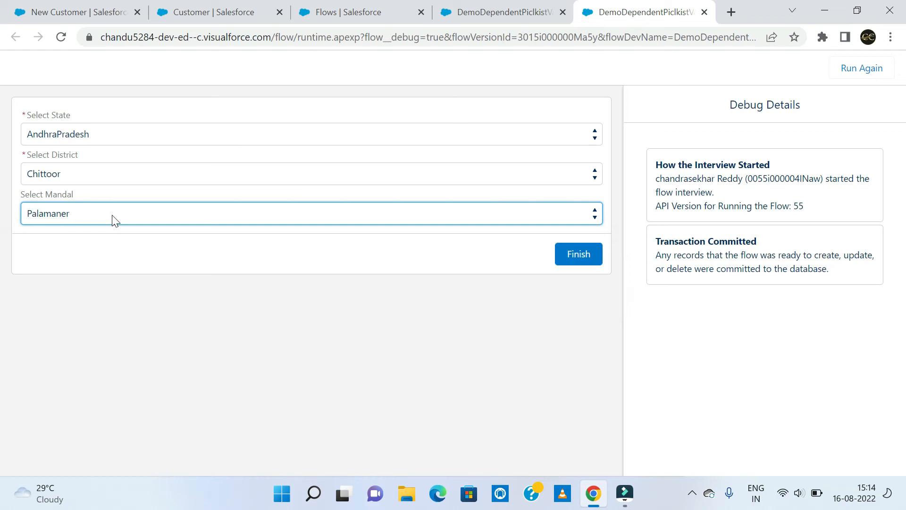
# Test the picklist dependencies in the running flow with State Karnataka, District Kolar and Mandal BANGARAPET.
pyautogui.click(117, 134)
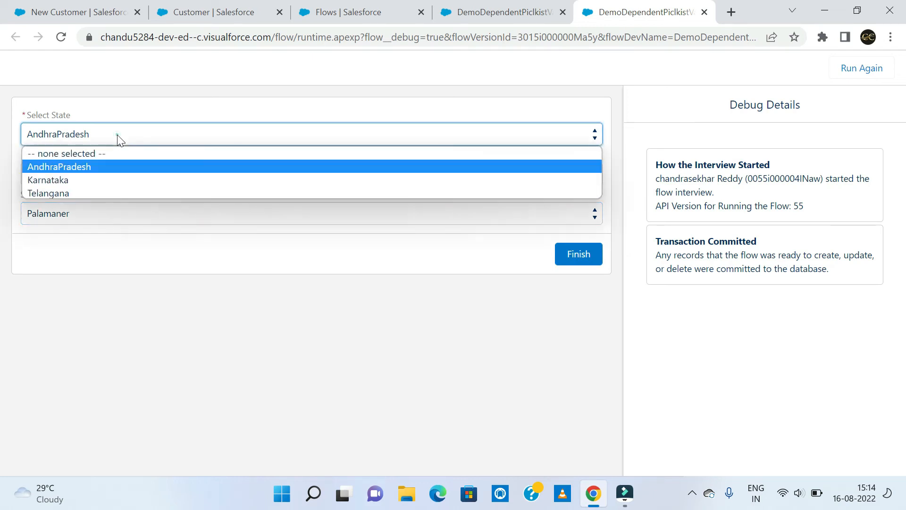
pyautogui.click(47, 181)
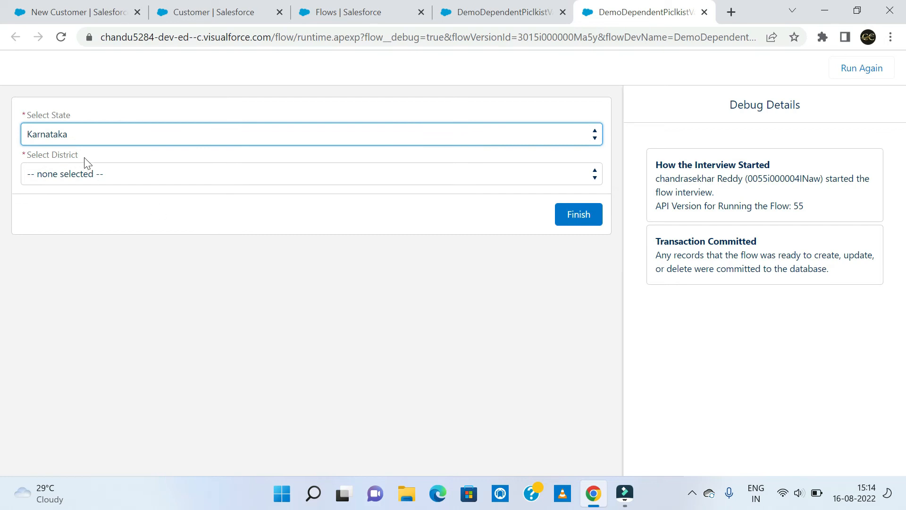
pyautogui.click(110, 172)
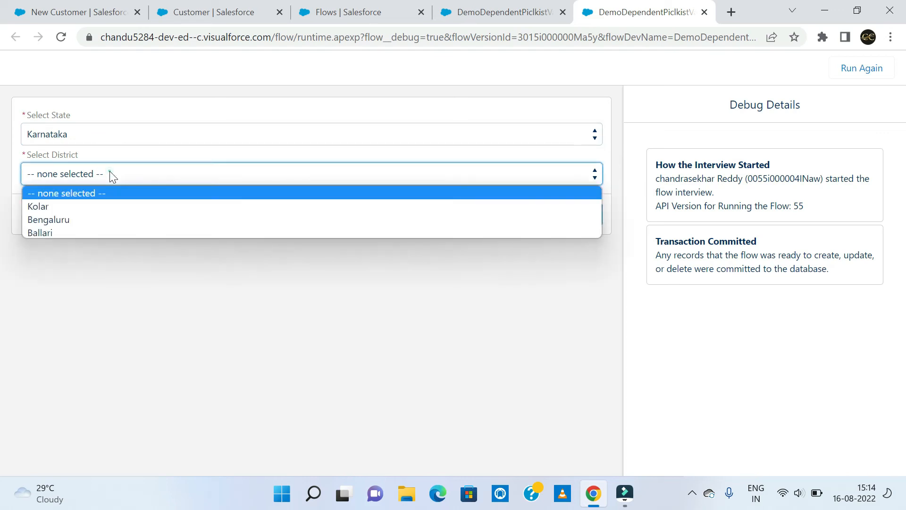
pyautogui.click(87, 206)
pyautogui.click(88, 208)
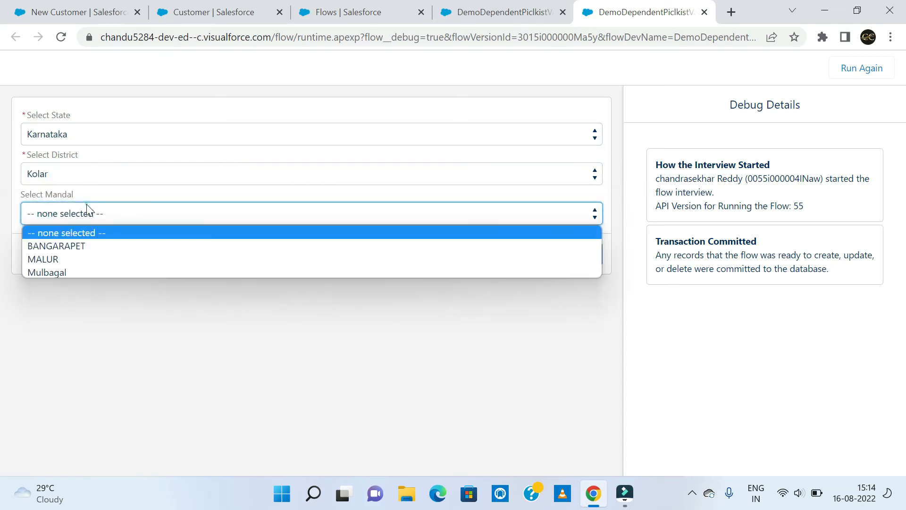
pyautogui.click(69, 246)
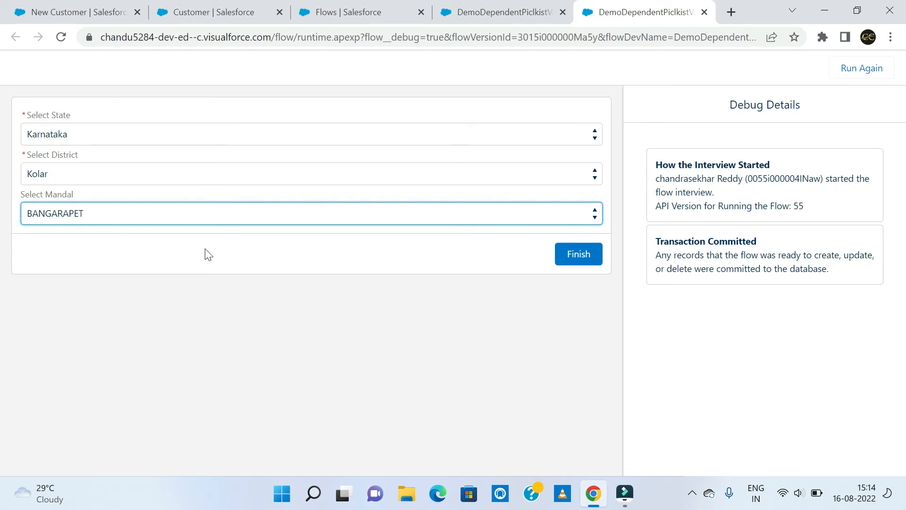
pyautogui.click(293, 311)
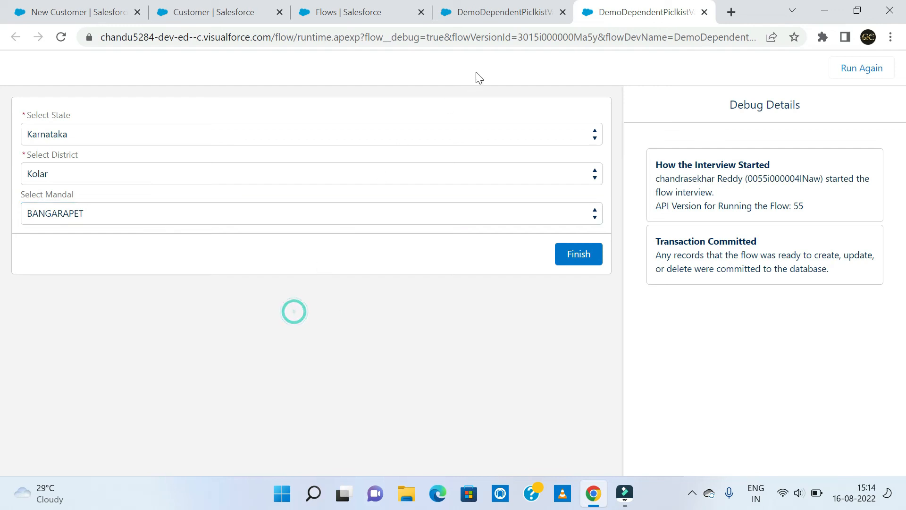
# Return to the flow builder, open the DemoDependentPicklist screen's Dependent Picklists component and clear its Picklist 1 Value.
pyautogui.click(494, 14)
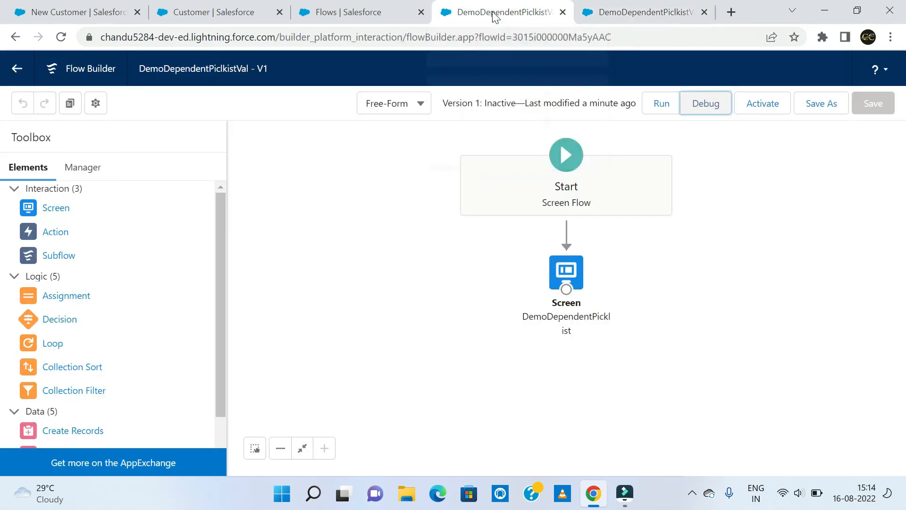
pyautogui.doubleClick(565, 285)
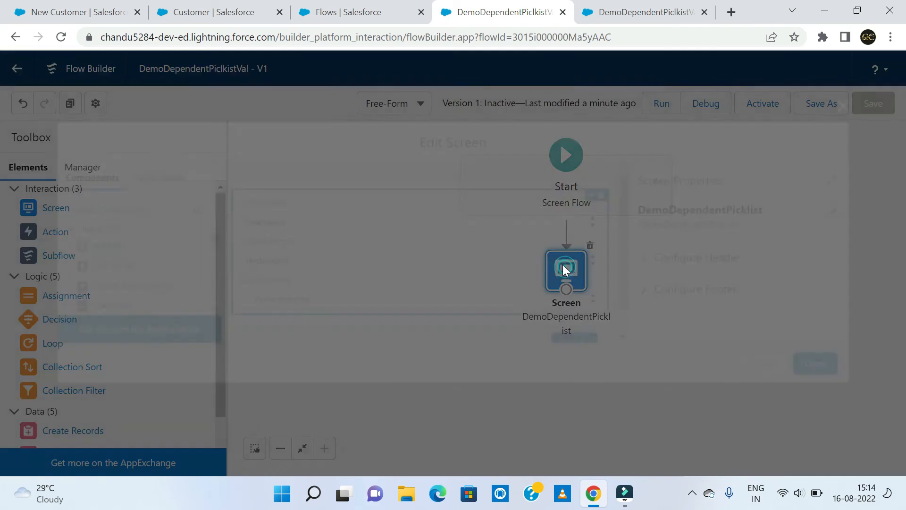
pyautogui.click(286, 261)
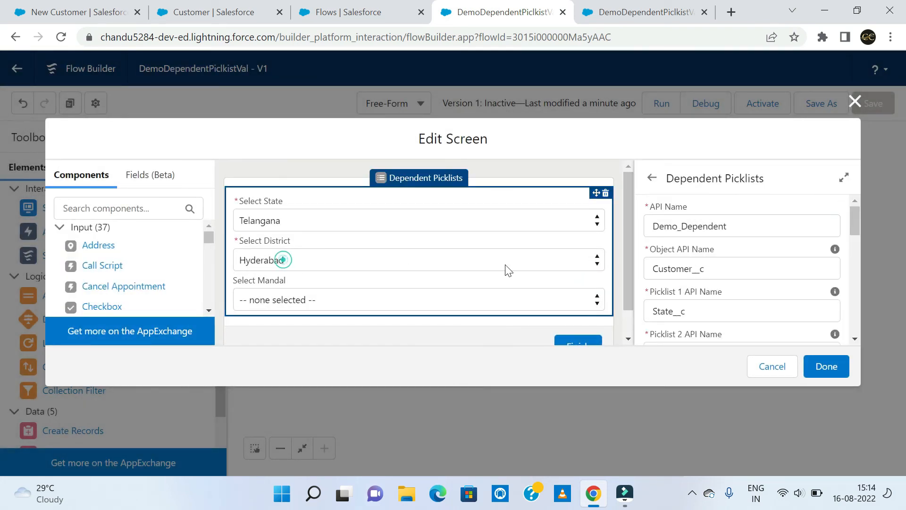
pyautogui.scroll(-1, 505, 264)
pyautogui.scroll(-2, 712, 300)
pyautogui.scroll(-3, 719, 297)
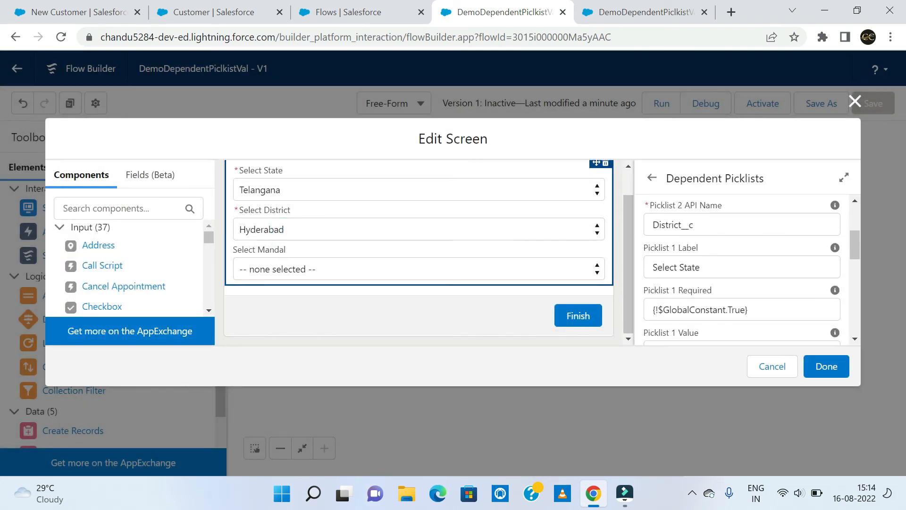
pyautogui.doubleClick(708, 269)
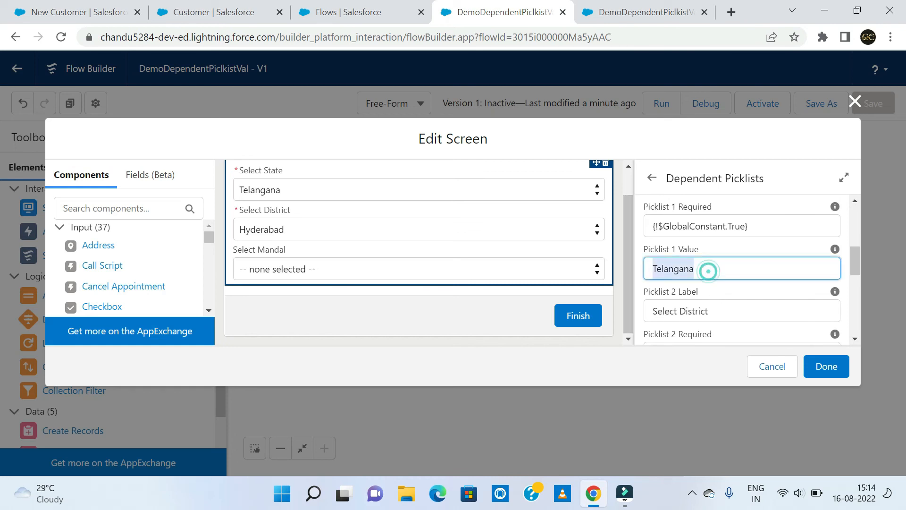
pyautogui.press('BackSpace')
# Clear the Picklist 1 Required setting of the Dependent Picklists component.
pyautogui.scroll(-2, 716, 286)
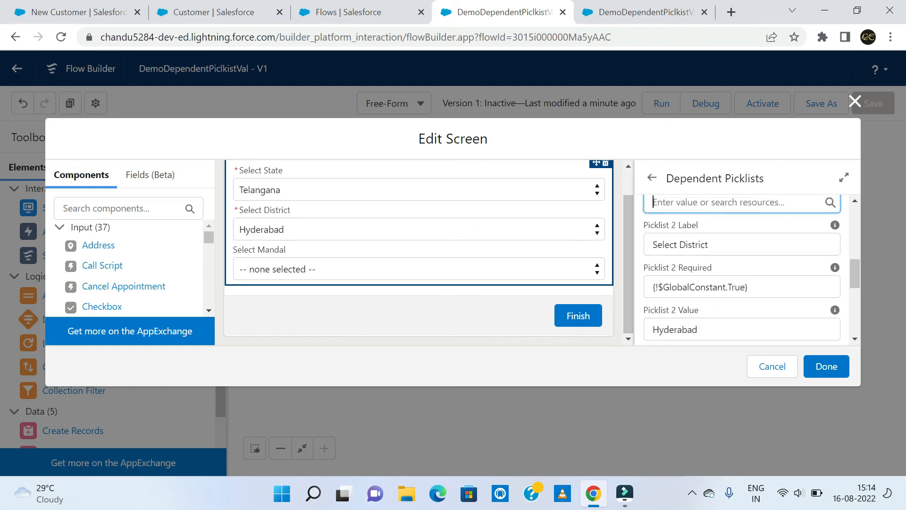
pyautogui.scroll(2, 718, 287)
pyautogui.tripleClick(757, 223)
pyautogui.press('BackSpace')
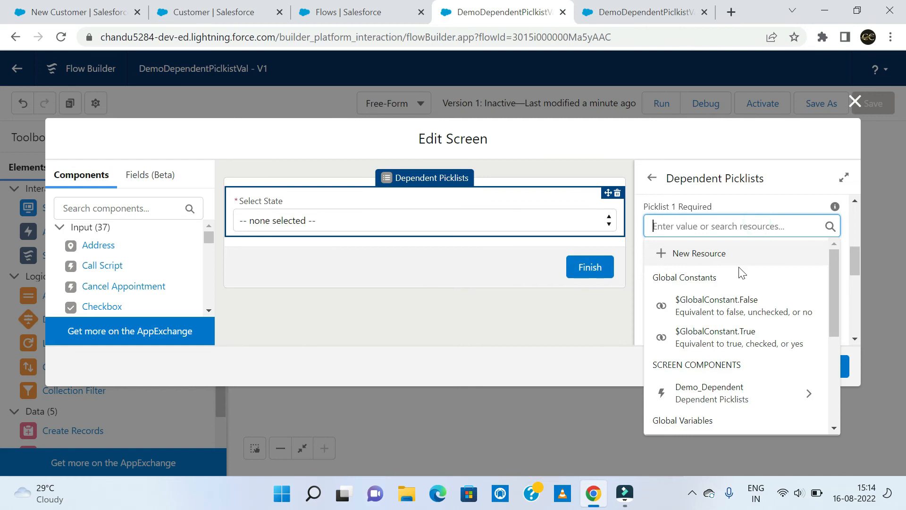
pyautogui.scroll(-1, 694, 263)
pyautogui.click(610, 305)
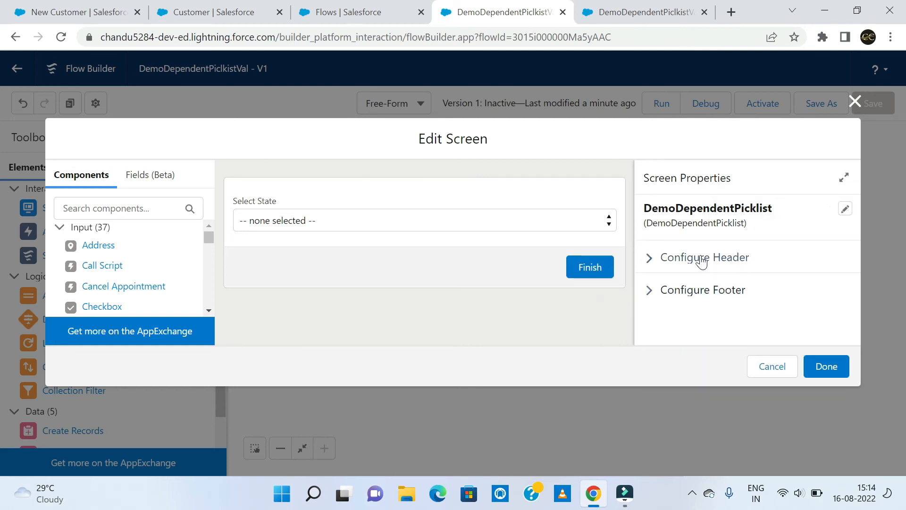
# Clear the Picklist 2 Required setting of the Dependent Picklists component.
pyautogui.click(455, 215)
pyautogui.scroll(-6, 727, 268)
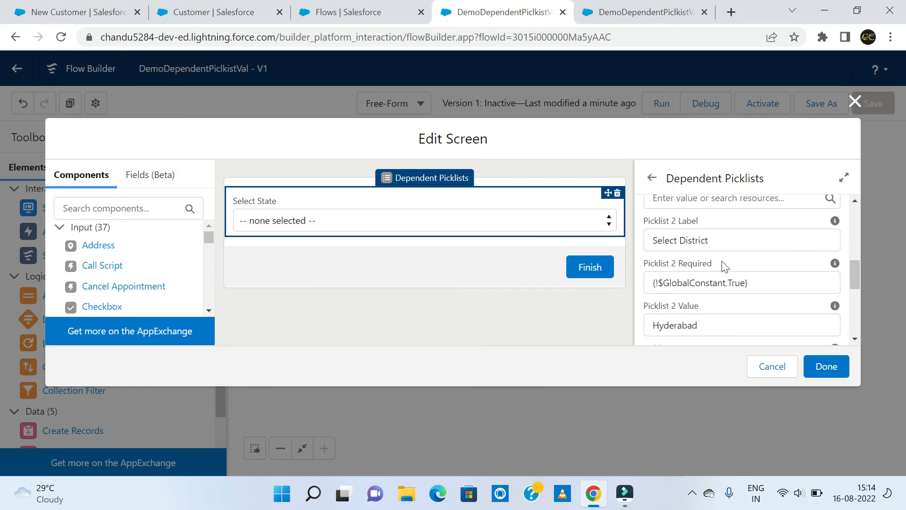
pyautogui.click(758, 283)
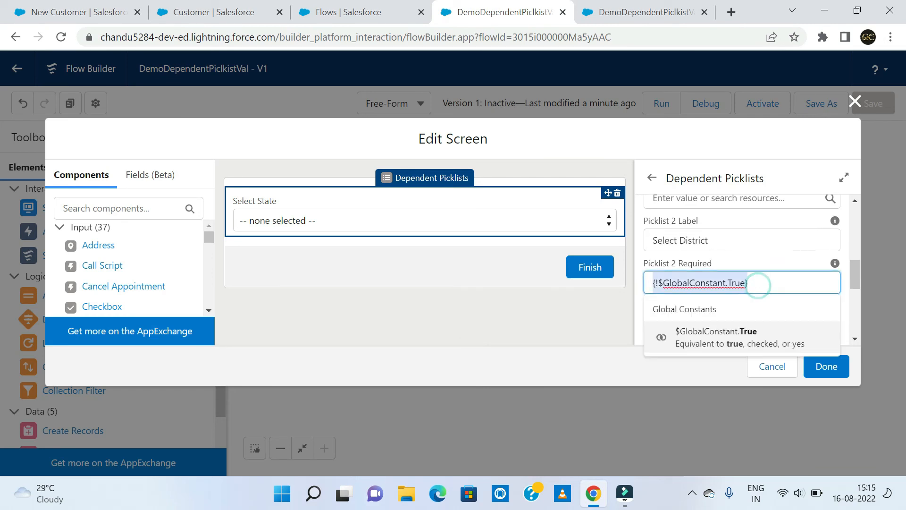
pyautogui.press('BackSpace')
pyautogui.scroll(-2, 699, 276)
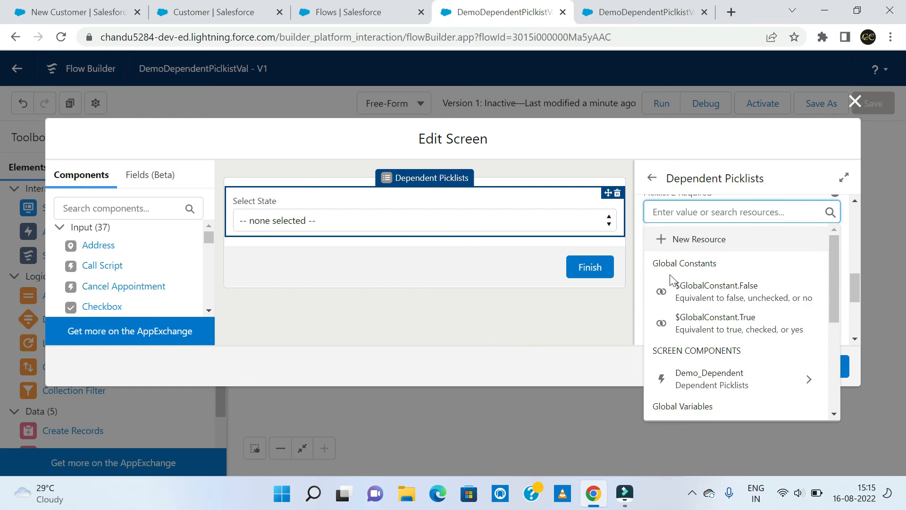
pyautogui.click(593, 311)
# Remove the default District from the component by clearing its Picklist 2 Value.
pyautogui.click(434, 201)
pyautogui.scroll(-4, 732, 271)
pyautogui.scroll(-5, 735, 273)
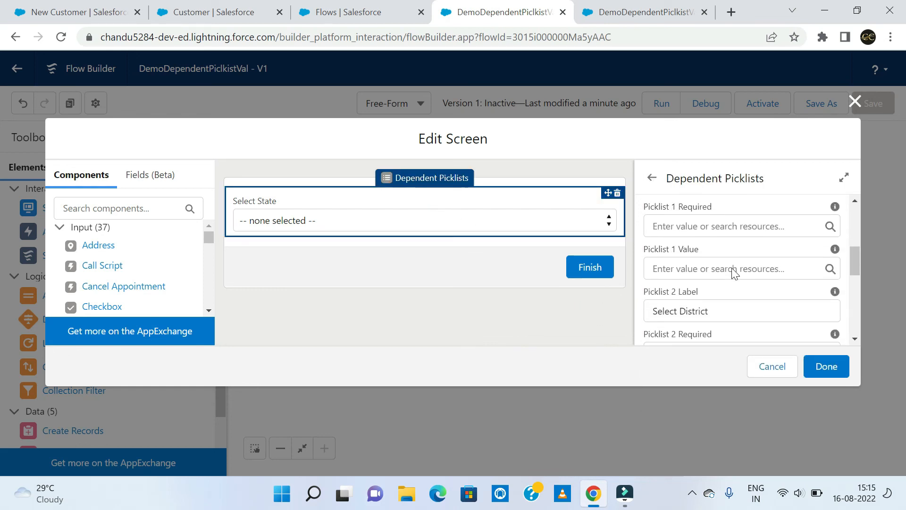
pyautogui.scroll(-2, 742, 269)
pyautogui.doubleClick(704, 254)
pyautogui.press('BackSpace')
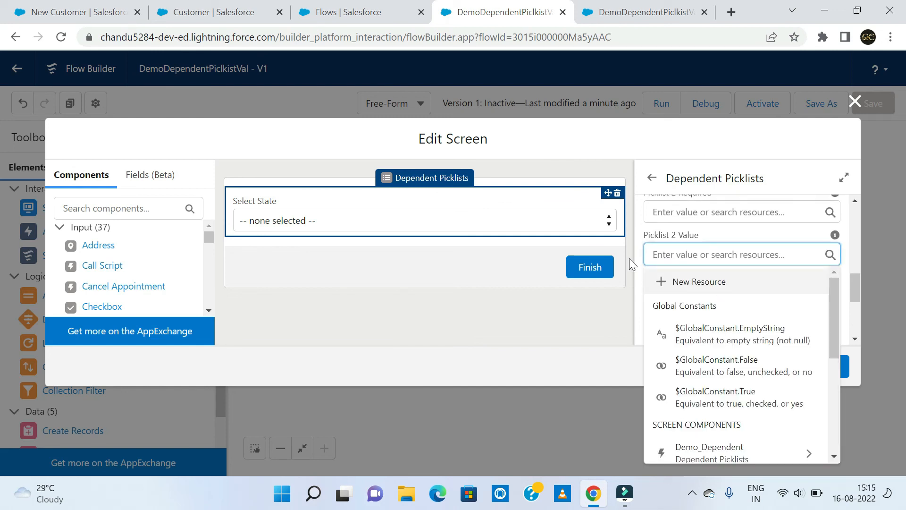
pyautogui.scroll(-2, 777, 283)
pyautogui.click(783, 232)
# Check the Picklist 3 settings, apply the screen changes and save the flow.
pyautogui.scroll(-2, 782, 230)
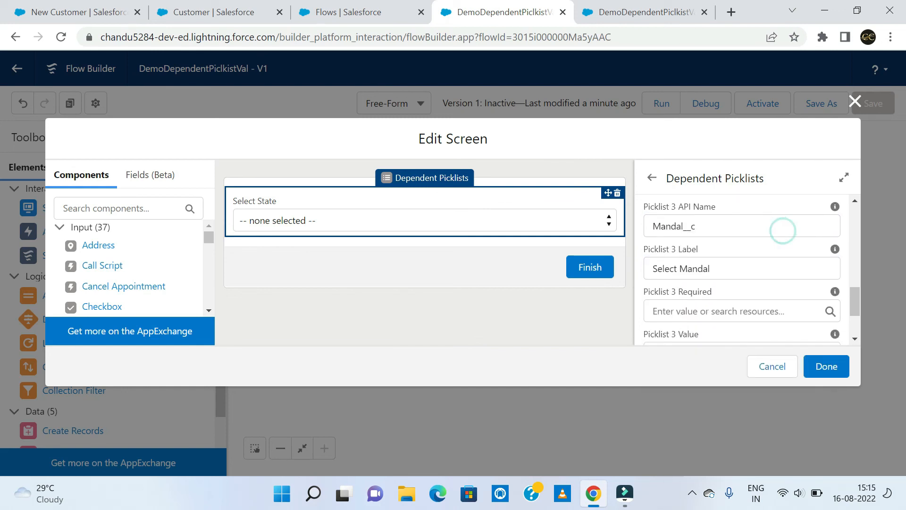
pyautogui.scroll(-3, 798, 293)
pyautogui.click(836, 371)
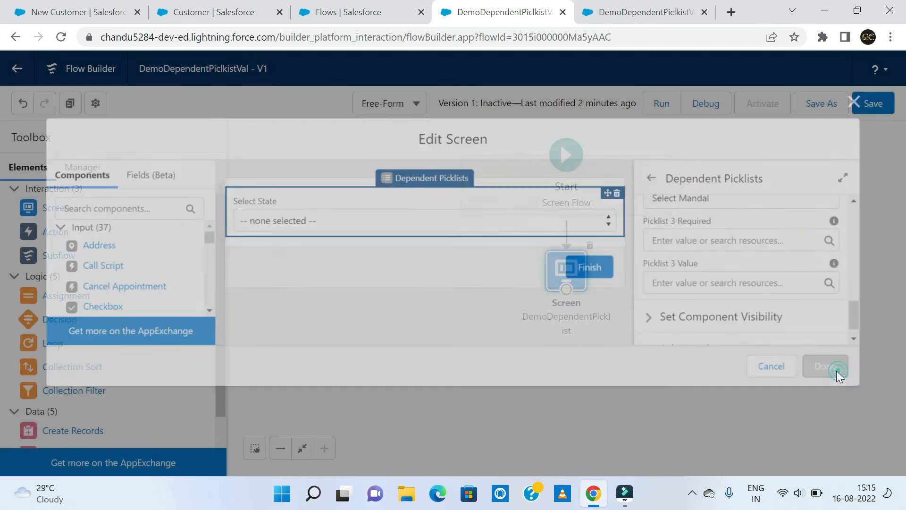
pyautogui.click(871, 105)
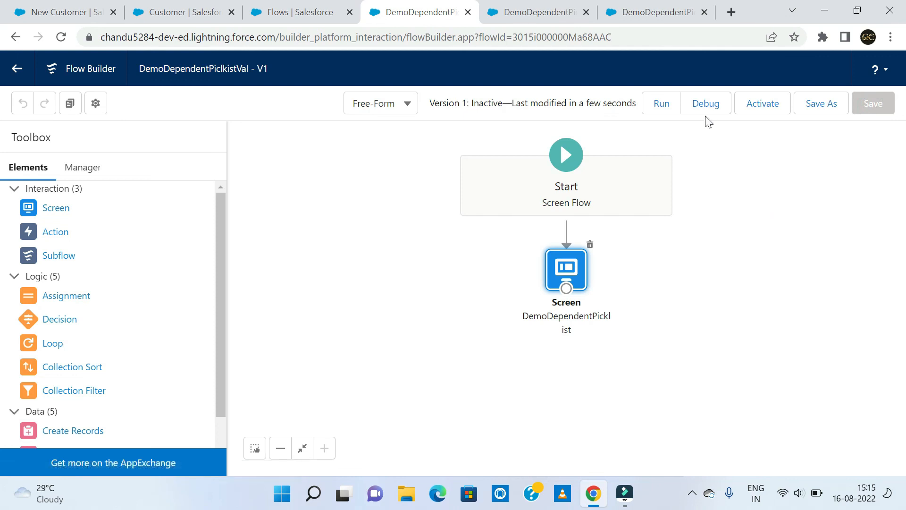
# Debug the flow with the default options and test its picklists with State AndhraPradesh, District Chittoor and Mandal Vkota.
pyautogui.click(706, 111)
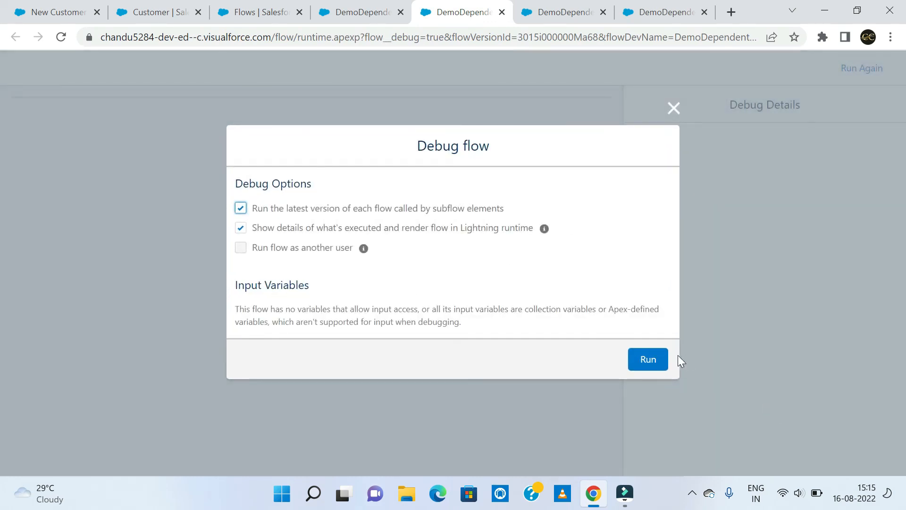
pyautogui.click(640, 363)
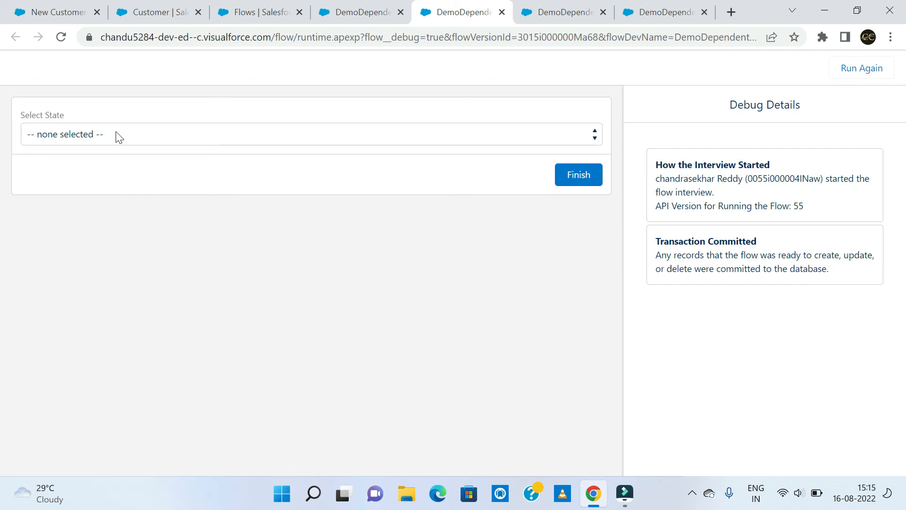
pyautogui.click(118, 137)
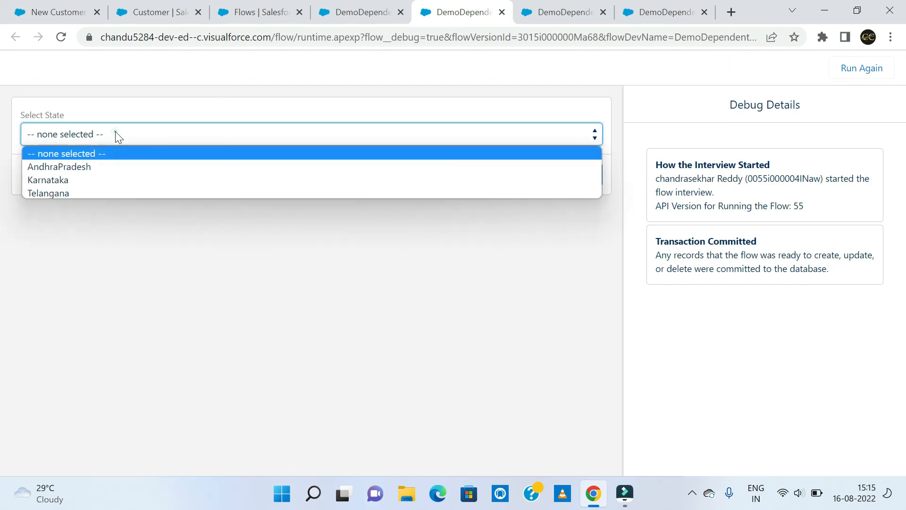
pyautogui.click(77, 170)
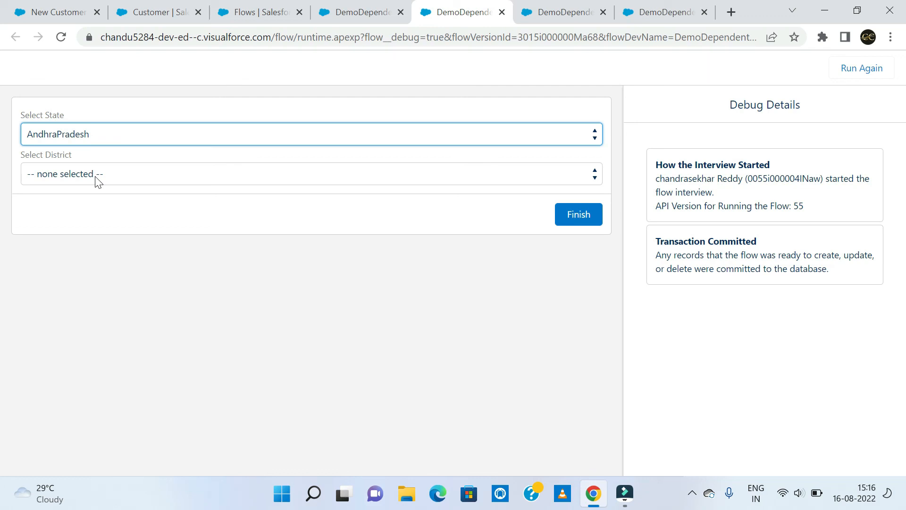
pyautogui.click(96, 177)
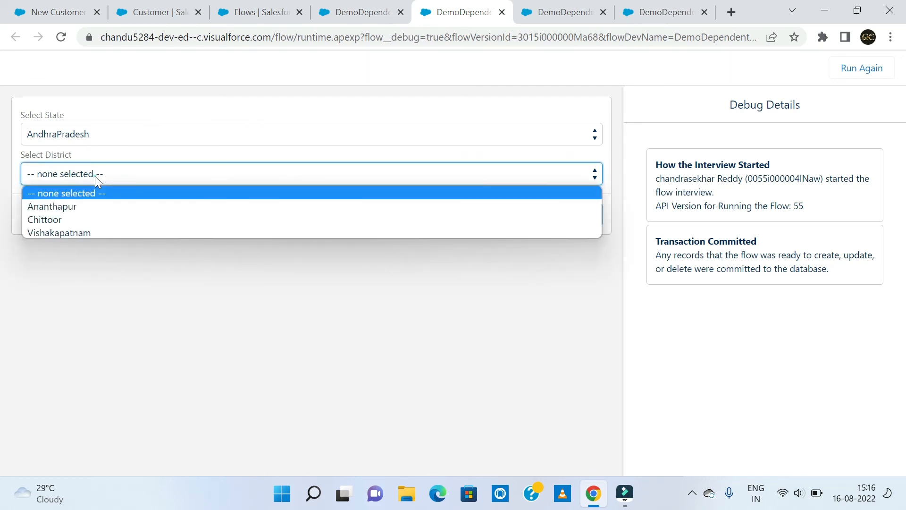
pyautogui.click(64, 217)
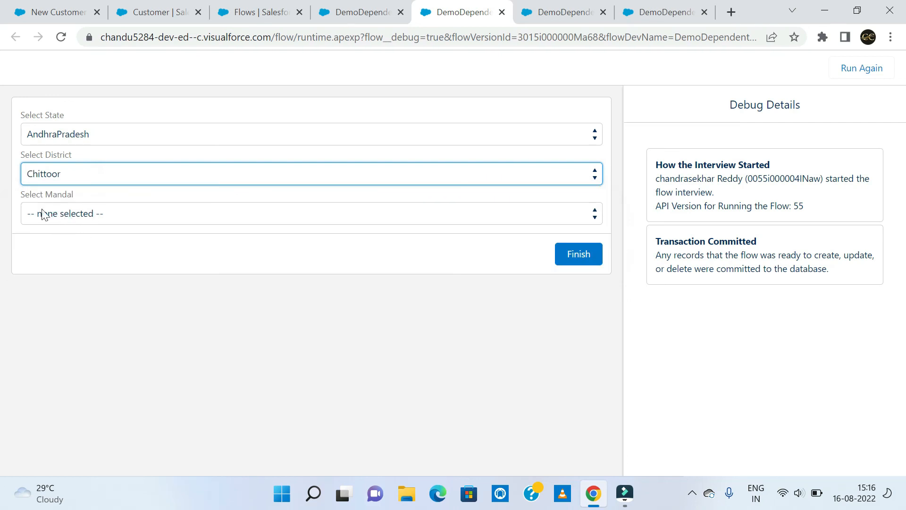
pyautogui.click(122, 218)
pyautogui.click(123, 219)
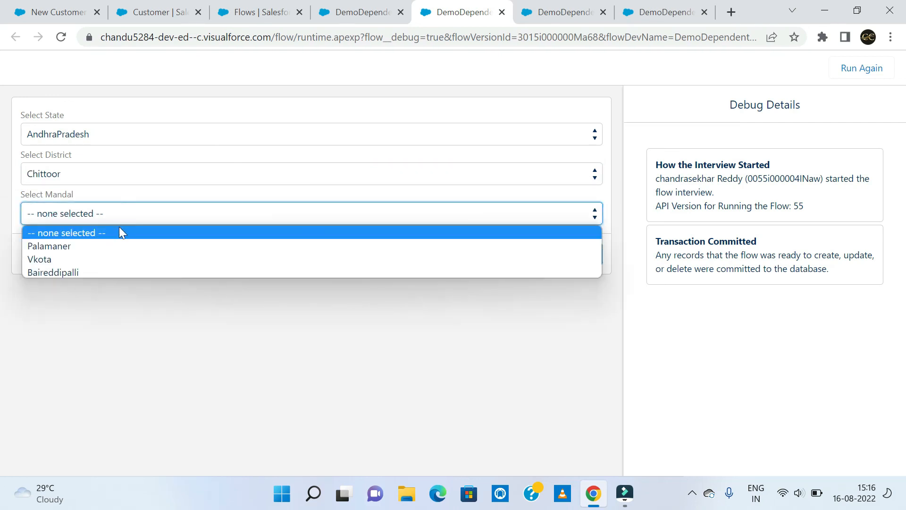
pyautogui.click(108, 260)
# Reset the State to none selected, test State Karnataka with District Ballari, and examine the Mandal choices without picking one.
pyautogui.click(120, 132)
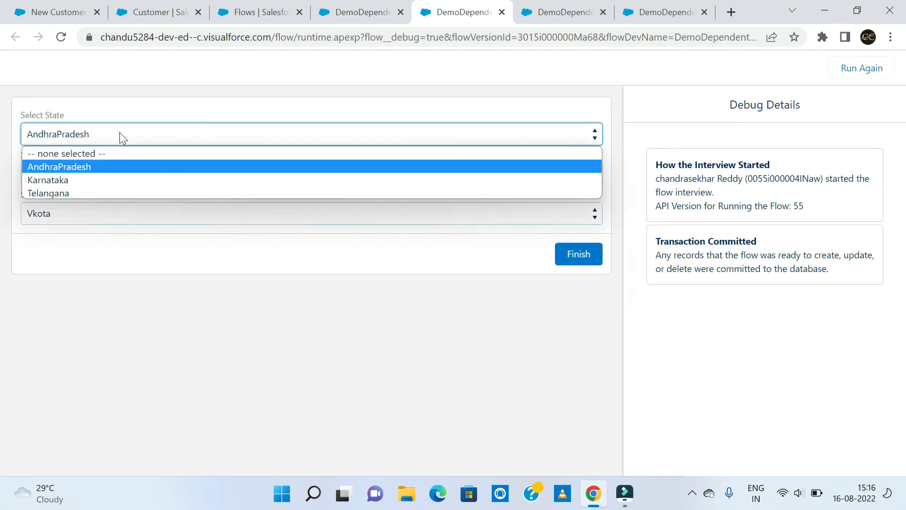
pyautogui.click(93, 158)
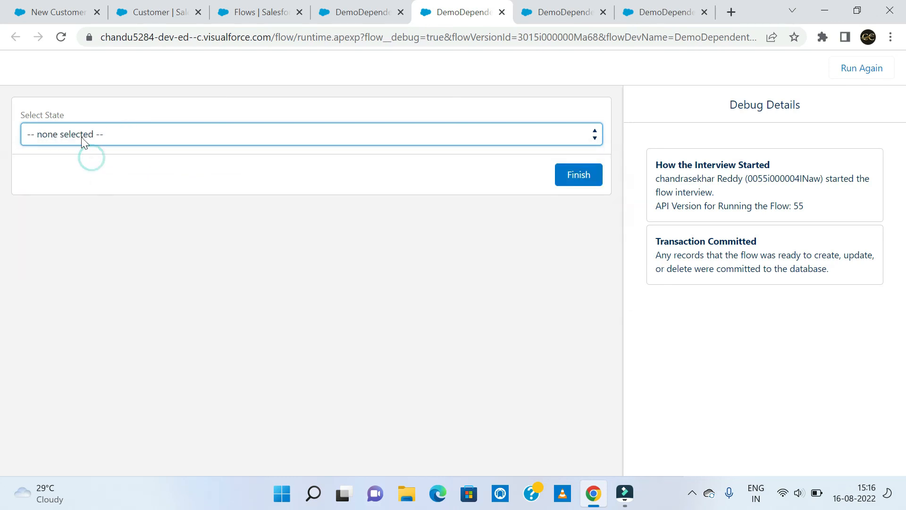
pyautogui.click(113, 134)
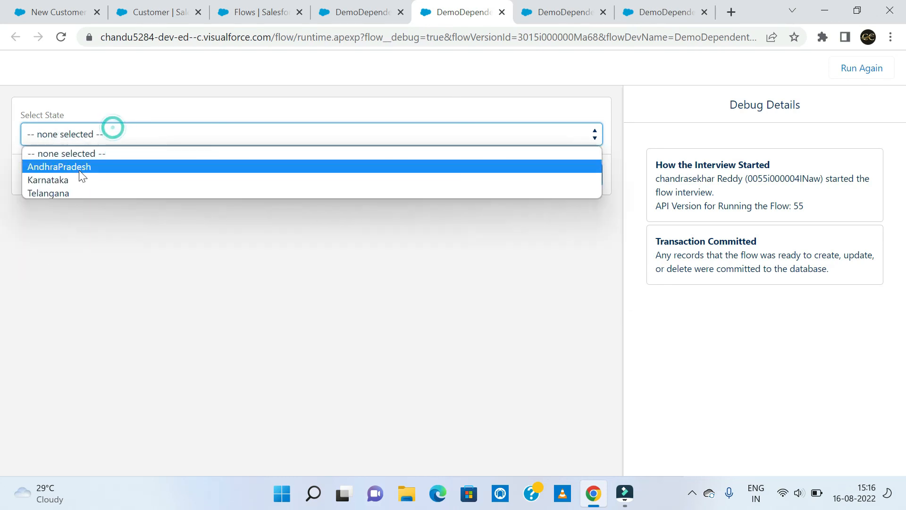
pyautogui.click(66, 182)
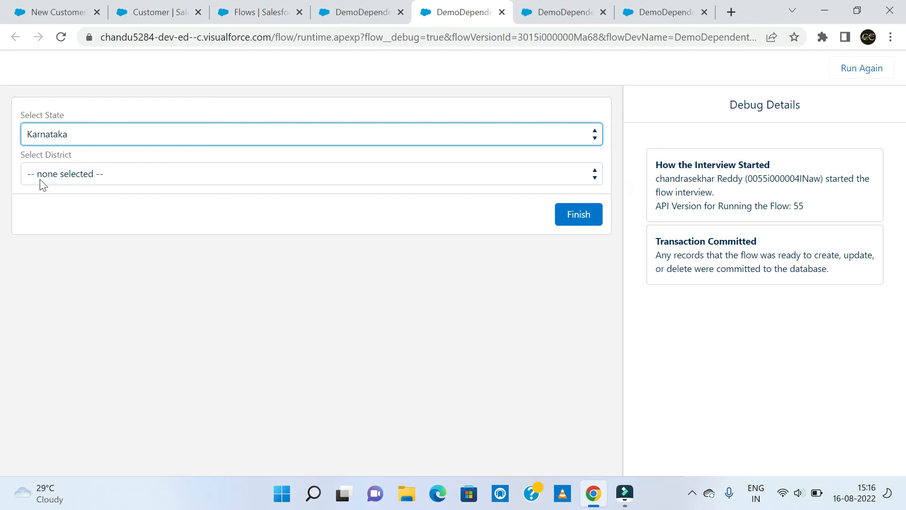
pyautogui.click(109, 180)
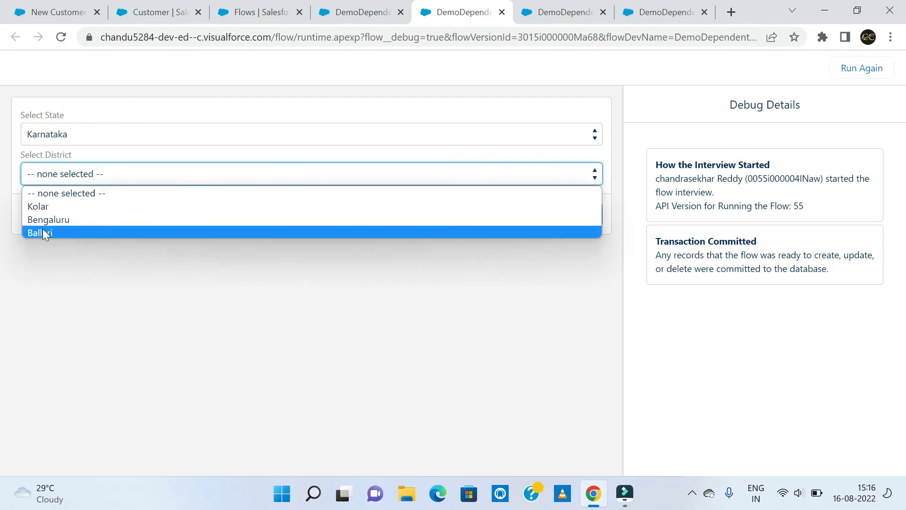
pyautogui.click(43, 232)
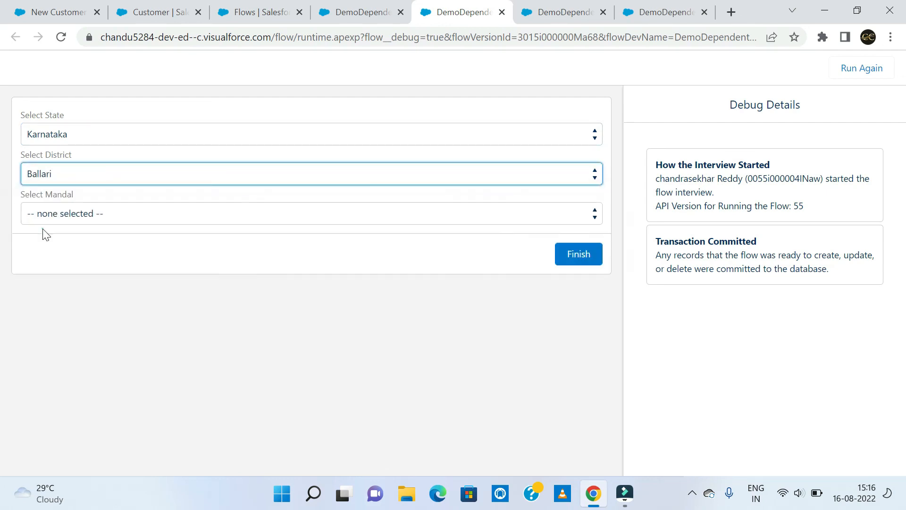
pyautogui.click(82, 213)
pyautogui.click(93, 361)
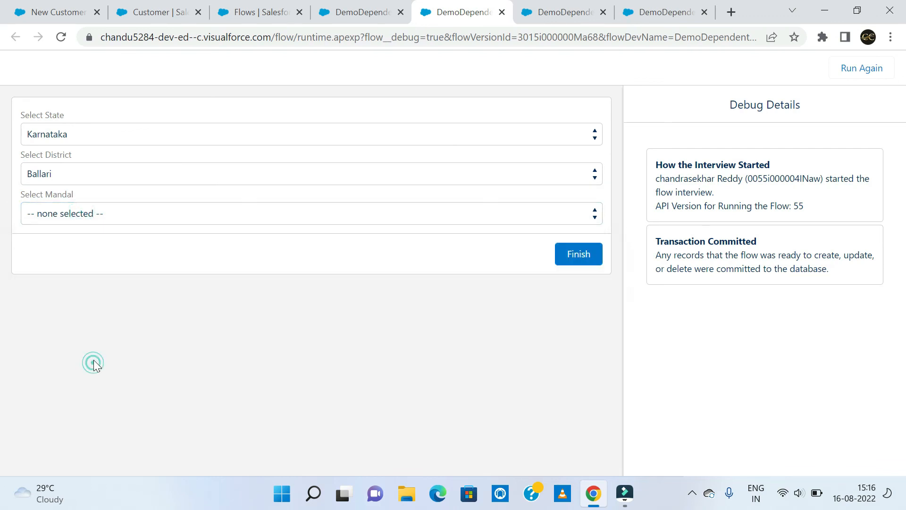